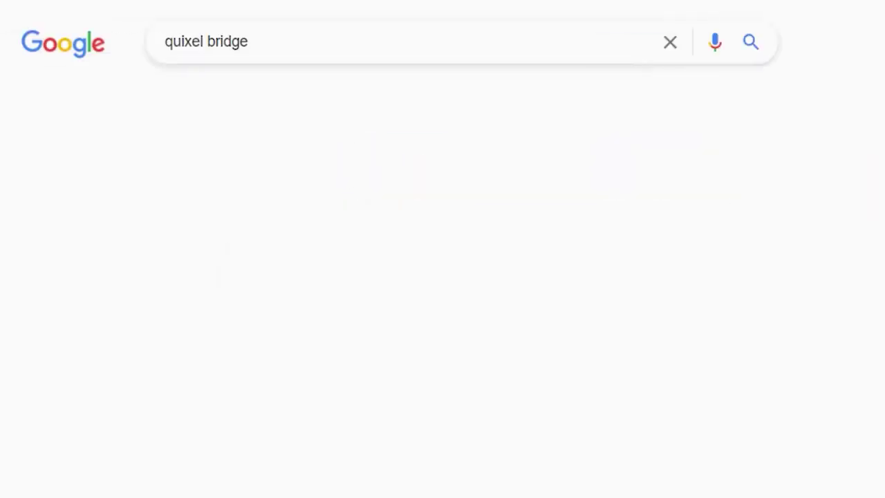
Step: Open the Quixel Bridge site from the search results and view the MetaHuman Creator early-access sign-up form
click(365, 207)
click(490, 303)
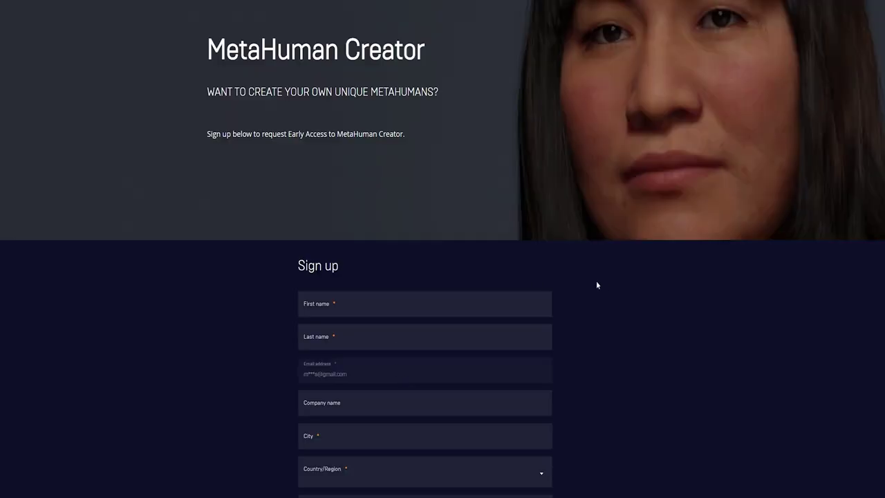
scroll(599, 283, down, 3)
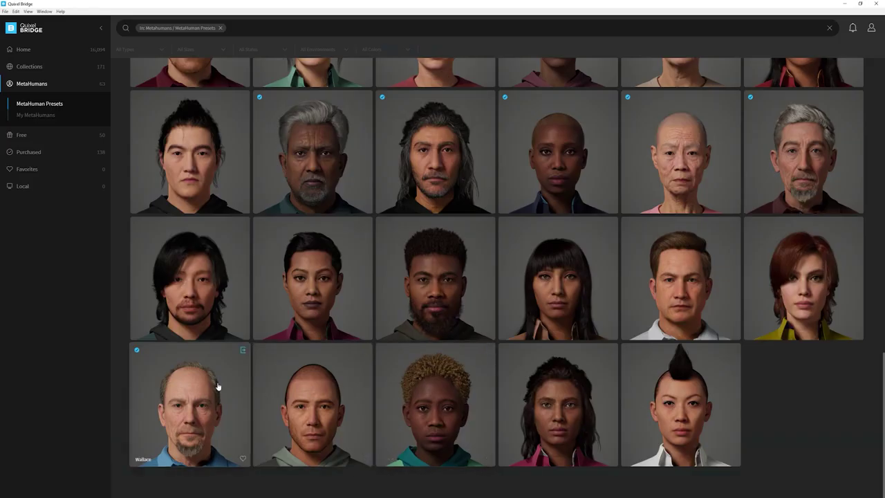
Step: Export the Wallace MetaHuman preset from Quixel Bridge with Unreal Engine as target, and enable the missing plugins and project settings in Unreal
click(218, 386)
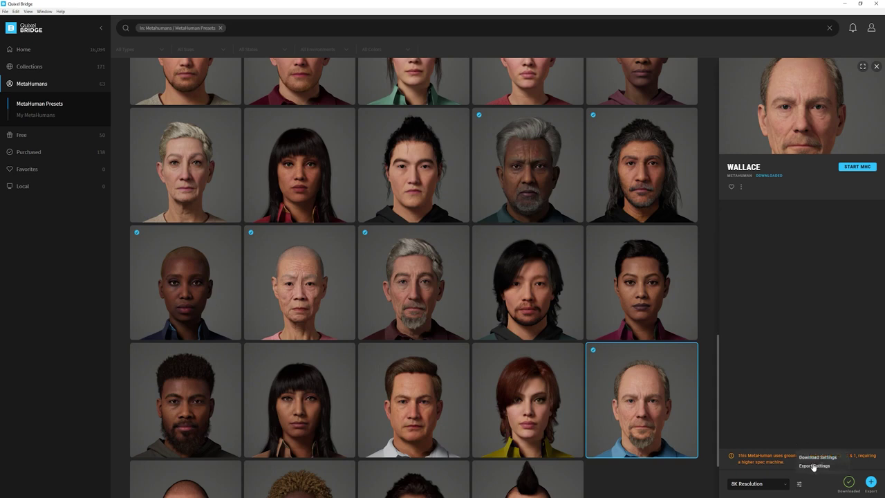
click(814, 466)
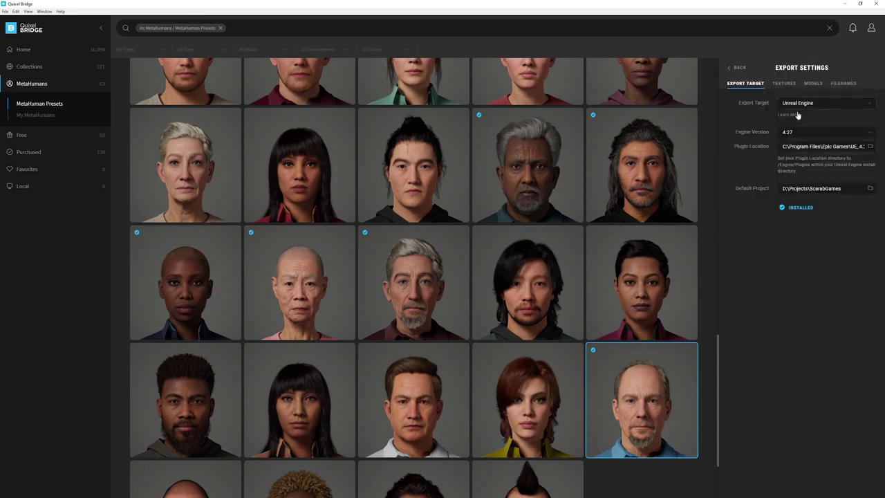
click(740, 68)
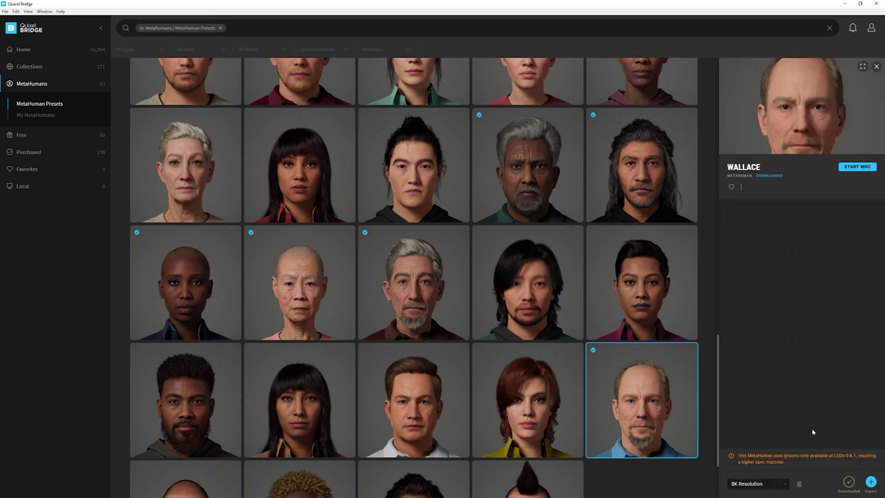
click(872, 483)
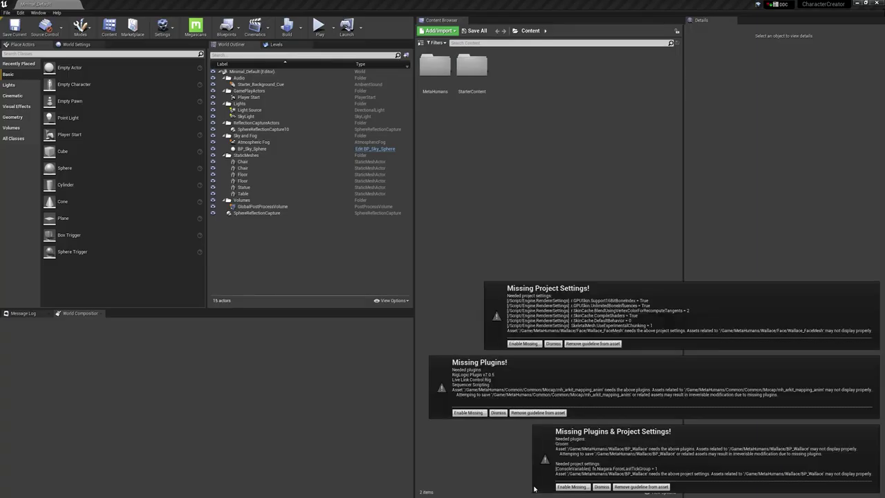
click(751, 462)
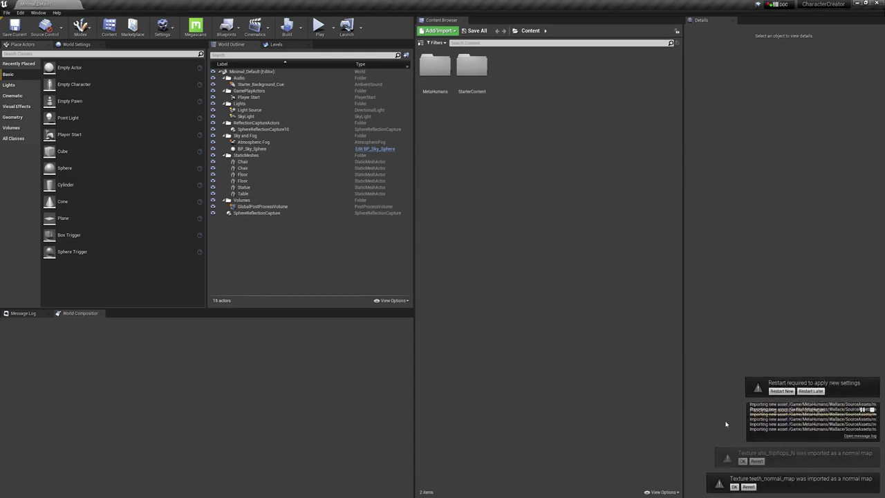
click(783, 486)
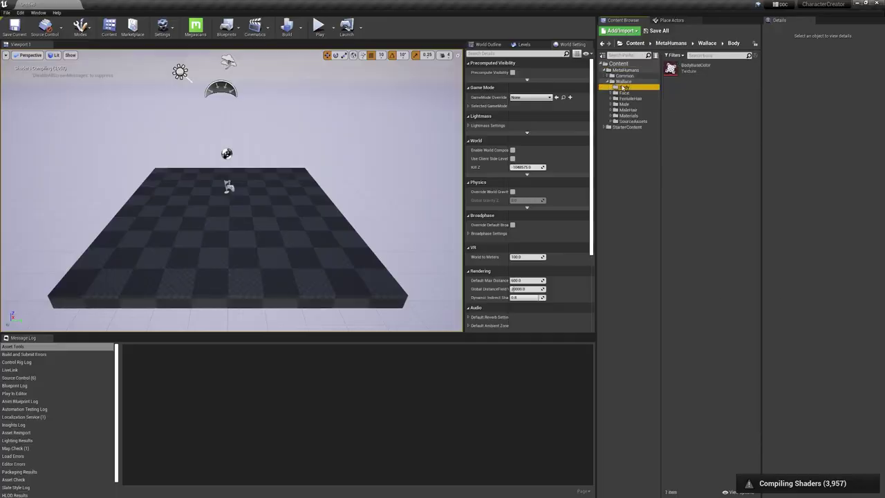
Step: Open the BP_Wallace blueprint from the Wallace MetaHuman folder
click(624, 81)
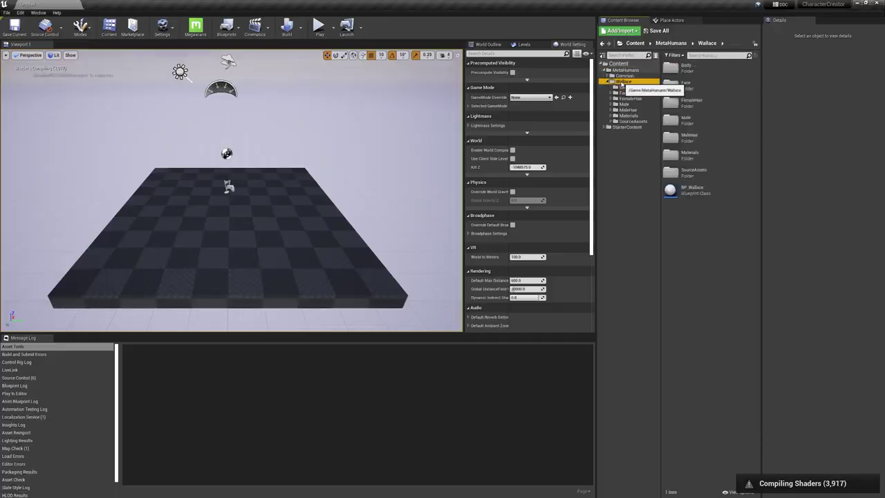
click(704, 195)
double_click(692, 190)
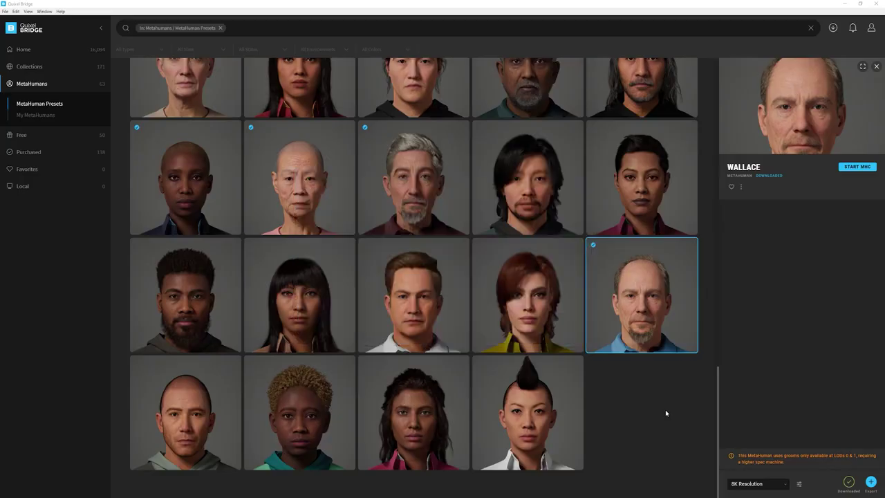
Step: Change the Quixel Bridge export target to Maya, export Wallace, and accept the MetaHuman character import in Maya
scroll(666, 410, up, 2)
click(799, 483)
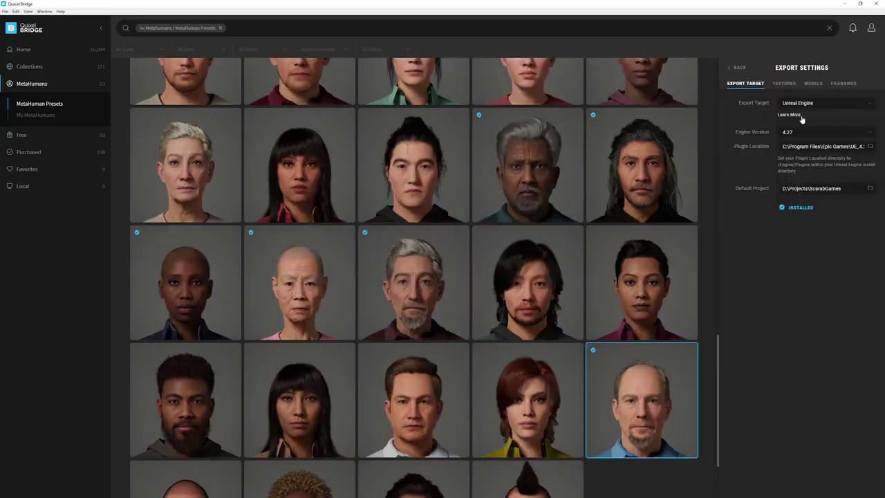
click(820, 104)
click(796, 141)
click(736, 68)
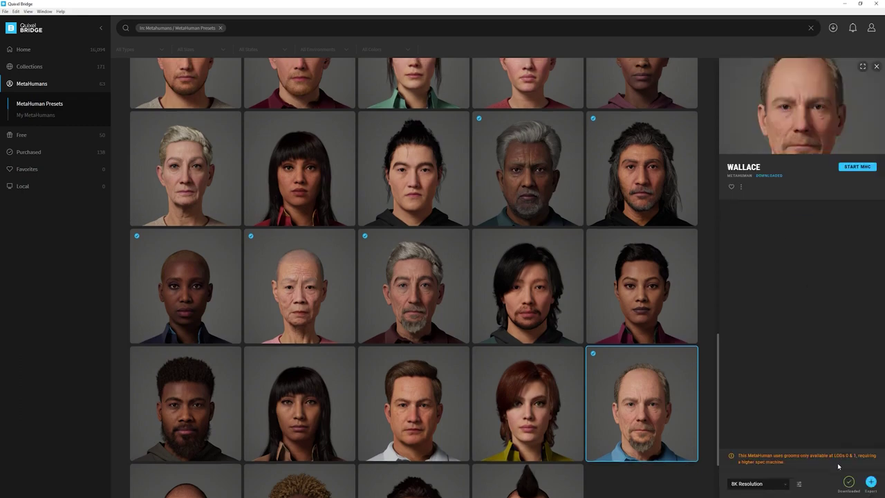
click(872, 482)
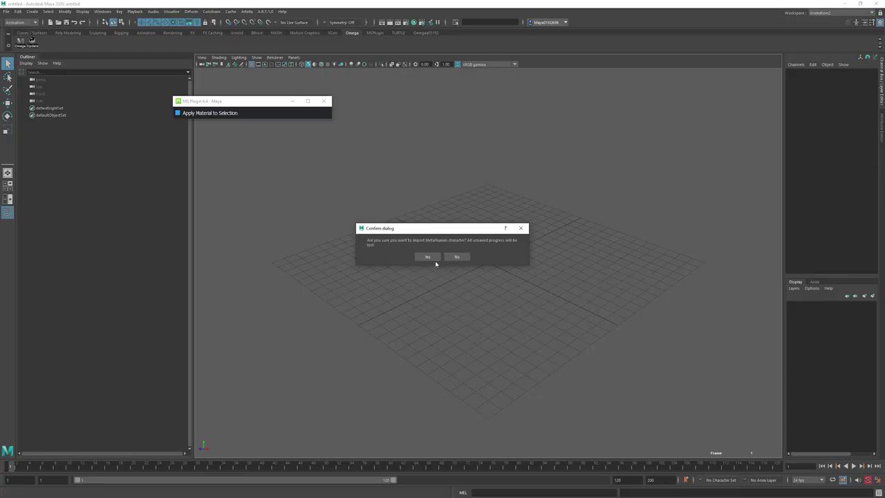
click(427, 258)
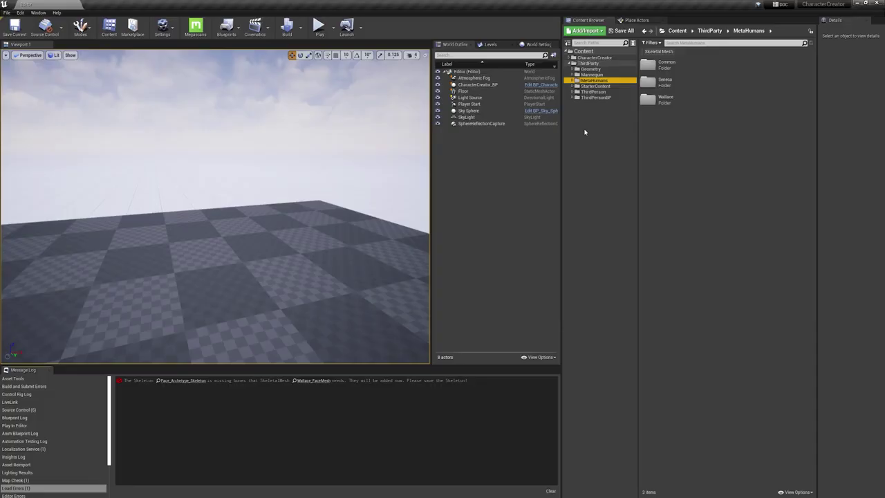
Step: In Unreal, export the Wallace_FaceMesh skeletal mesh from Wallace's Face folder to the Desktop as an FBX file
click(573, 81)
click(576, 98)
click(579, 109)
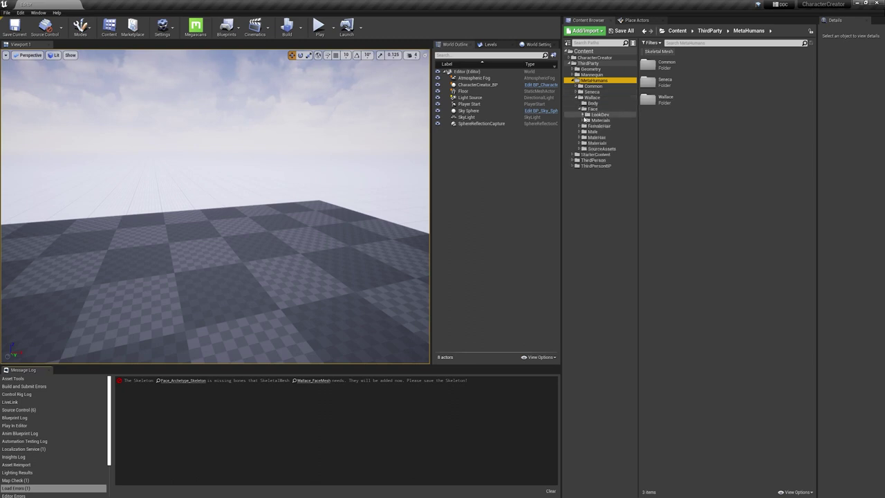
click(593, 110)
click(691, 217)
right_click(704, 223)
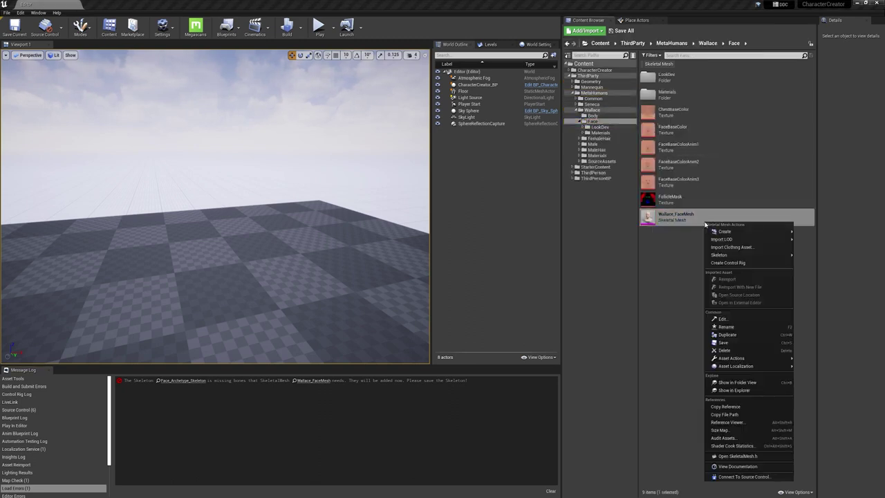
mouse_move(765, 358)
click(809, 391)
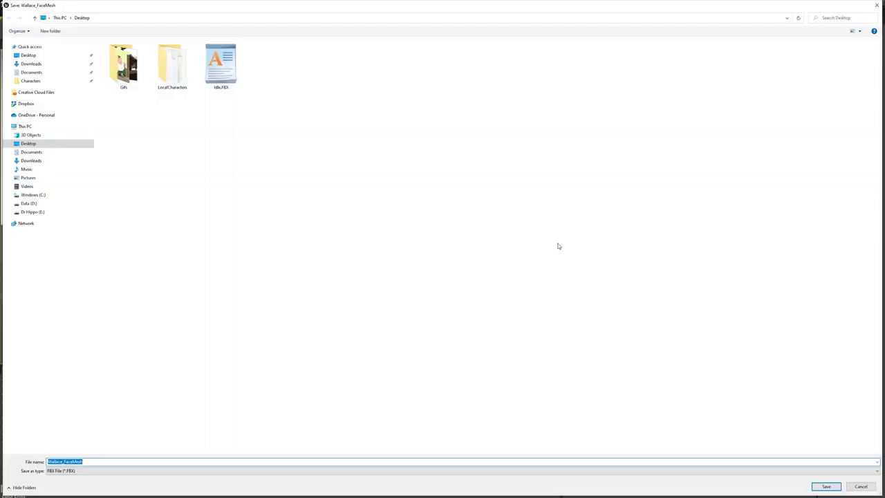
click(826, 487)
click(499, 326)
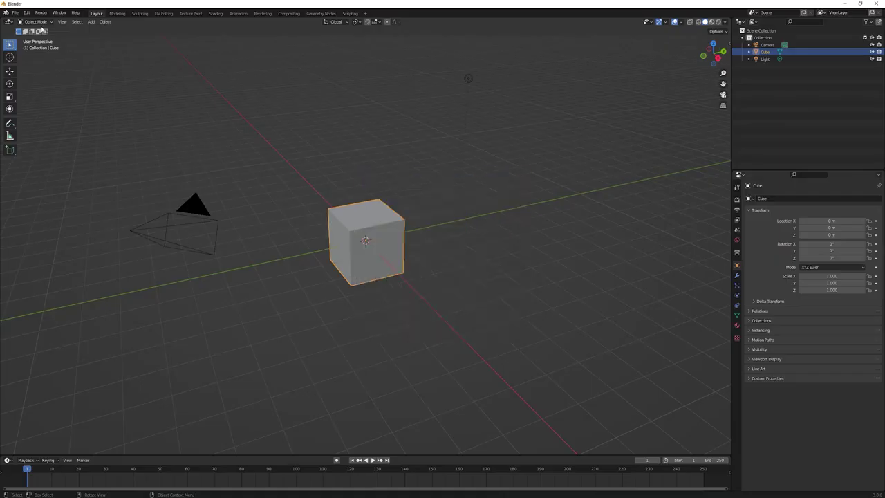
Step: Switch to Blender and import the exported face mesh FBX file into the default scene
click(15, 13)
mouse_move(37, 112)
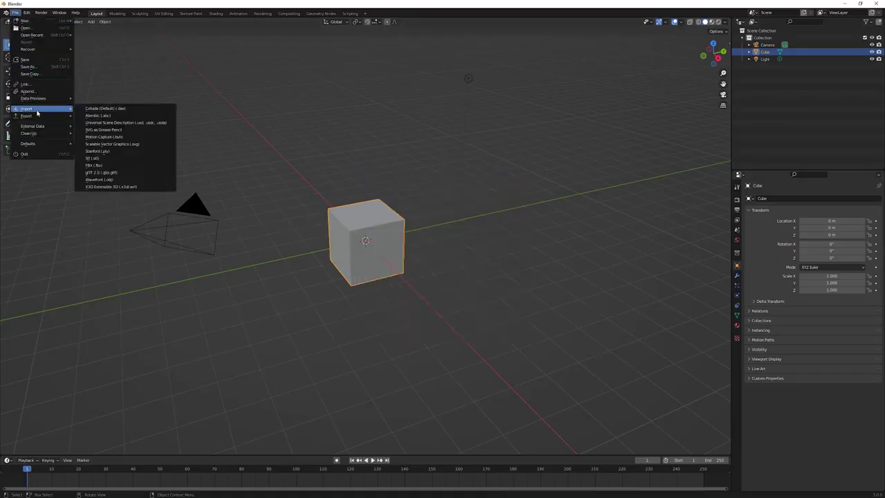
click(128, 167)
double_click(391, 197)
middle_drag(425, 178, 584, 197)
scroll(585, 196, up, 1)
shift+middle_drag(484, 128, 337, 240)
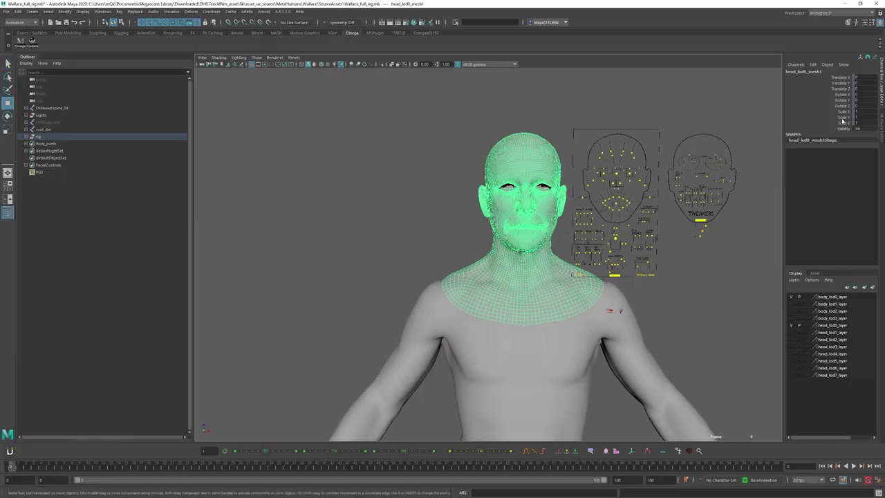
Step: In Maya, unlock the translate, rotate and scale channels of the duplicated head head_lod0_mesh1
drag(844, 124, 838, 83)
right_click(837, 82)
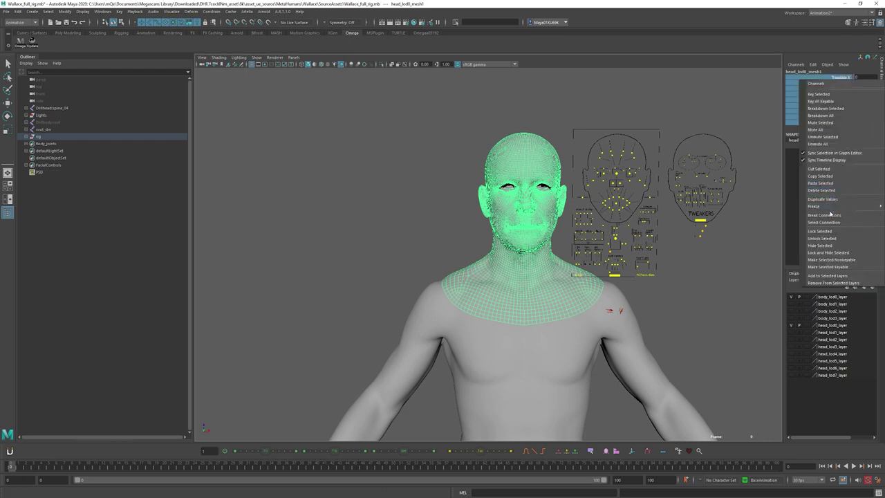
click(829, 240)
Step: Move the duplicated head away from the body by setting its Translate X to -40
scroll(640, 214, down, 1)
alt+middle_drag(641, 215, 641, 183)
click(841, 77)
middle_drag(737, 134, 879, 82)
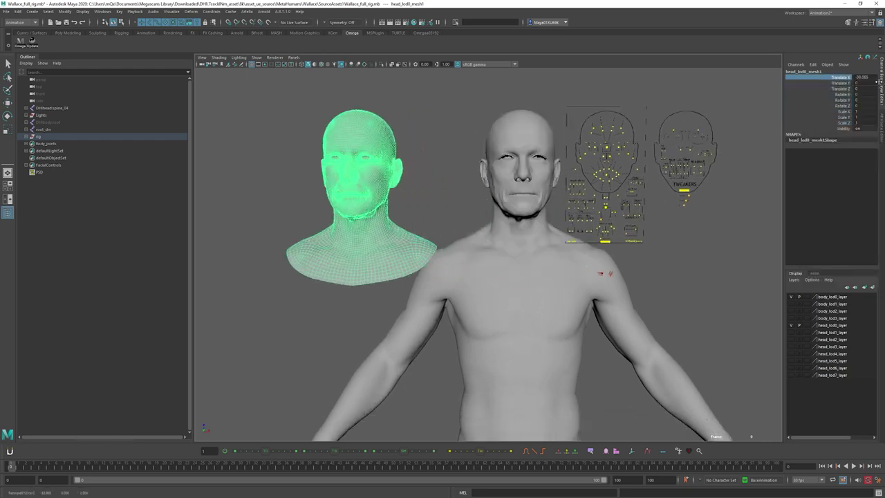
key(Return)
alt+middle_drag(431, 213, 544, 234)
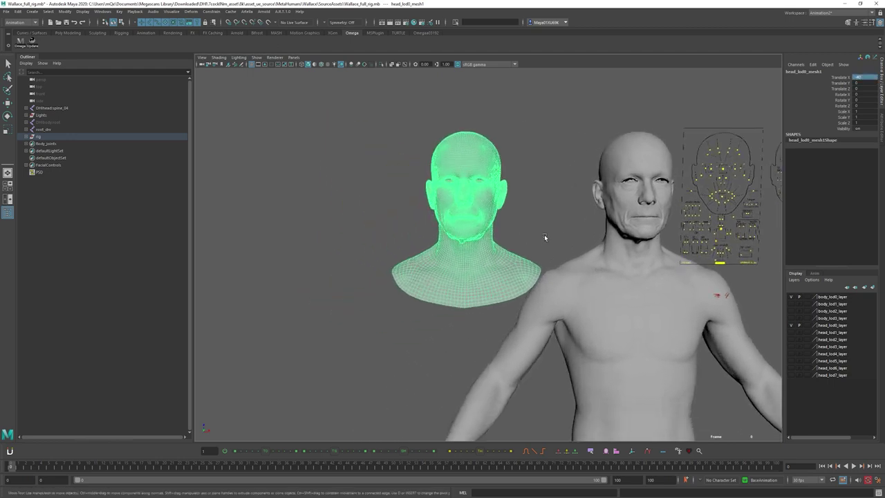
Step: Duplicate the offset head and set the new copy's Translate X to -80
key(ctrl+d)
key(Return)
alt+middle_drag(558, 196, 602, 201)
Step: Duplicate the head once more and place this copy between the other two with Translate X -60
key(ctrl+d)
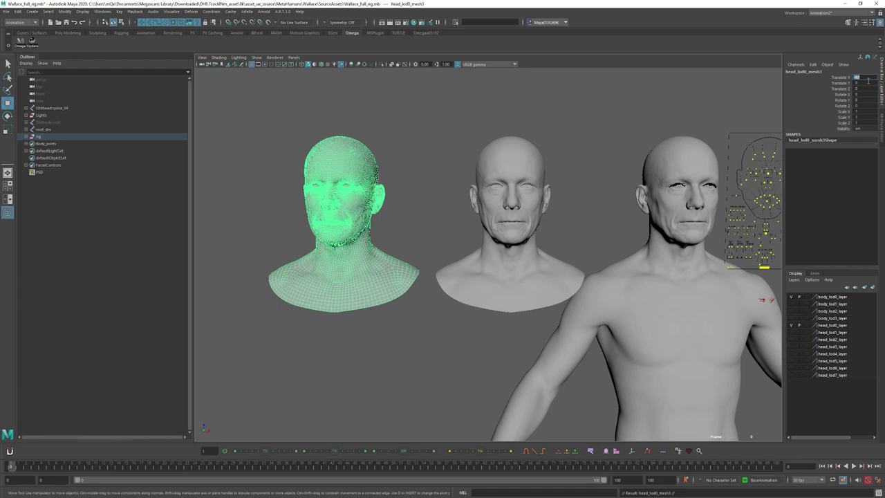
alt+middle_drag(713, 110, 732, 105)
text(-70)
key(Return)
text(-)
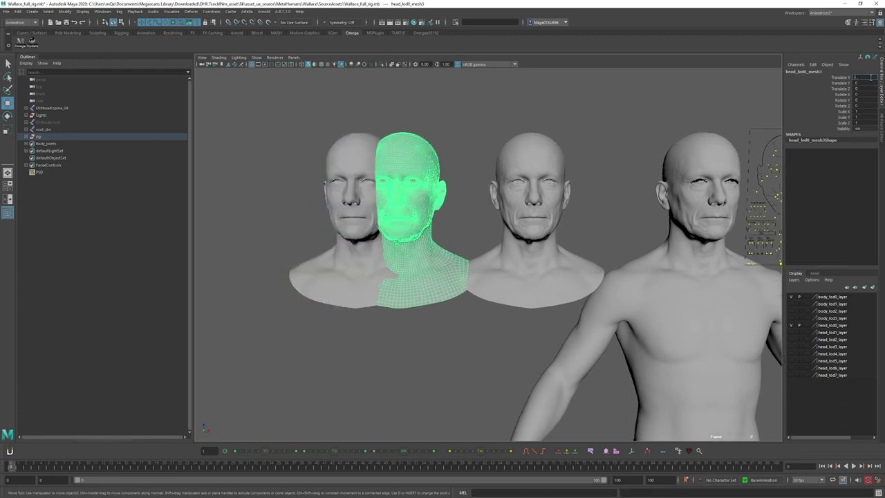
text(60)
key(Return)
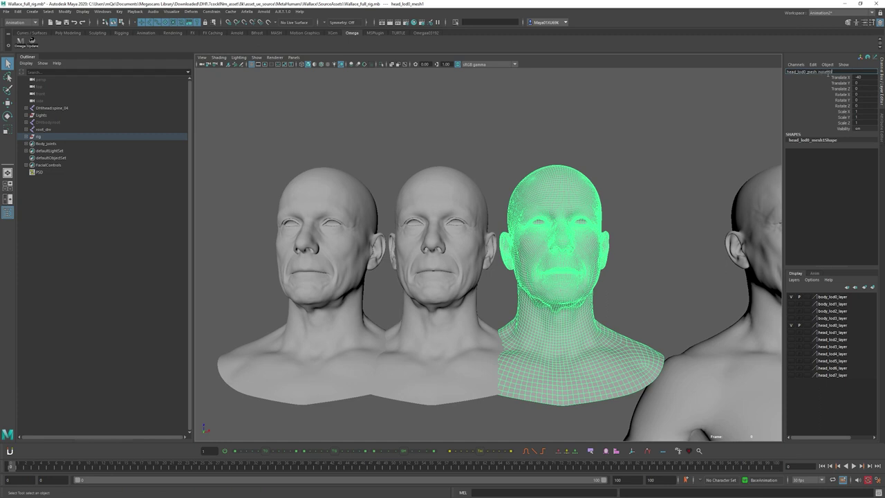
Step: Rename the three head copies as nose shapes, using head_lod0_mesh_noseWidth for the one nearest the body and head_lod0_mesh_noseDepth for the farthest
key(Return)
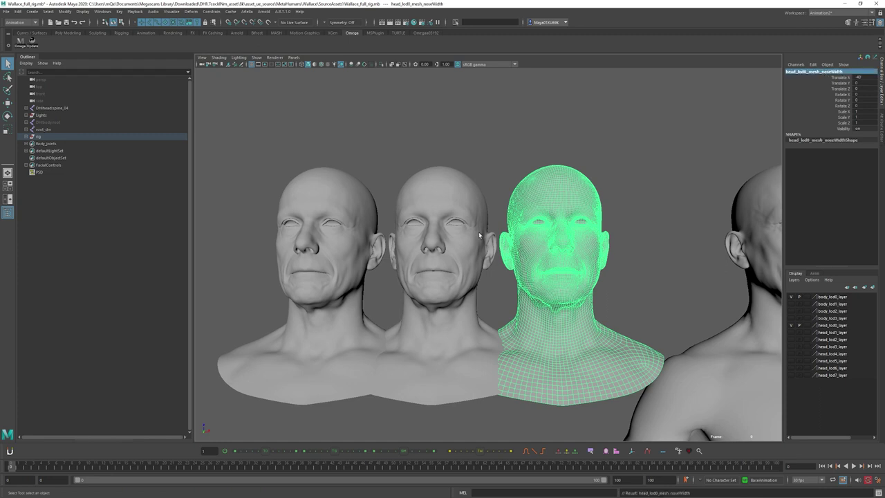
click(479, 236)
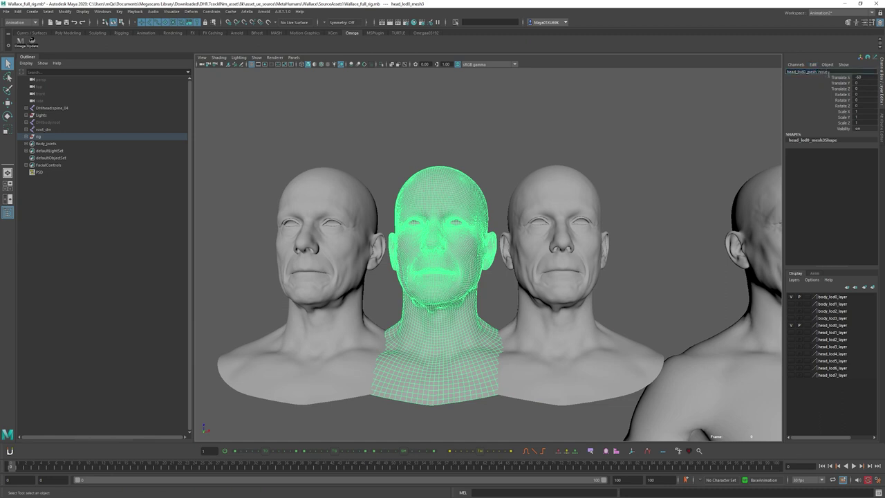
key(Return)
click(332, 272)
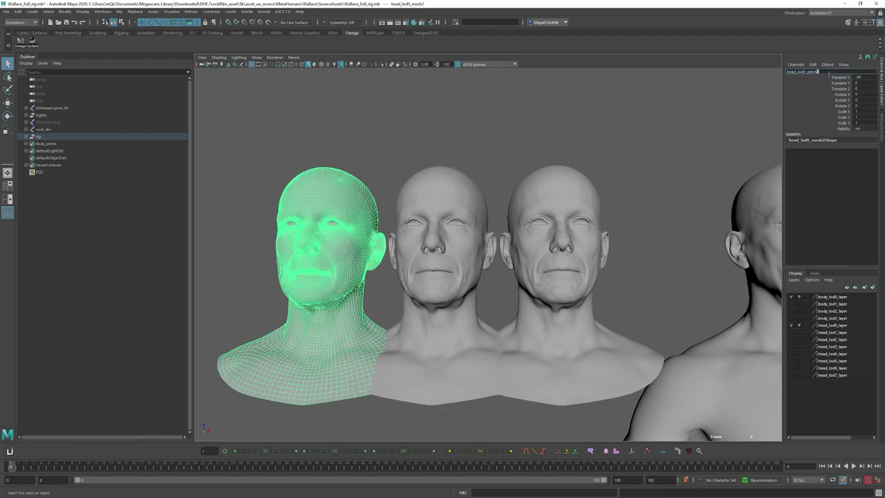
text(pth)
key(Return)
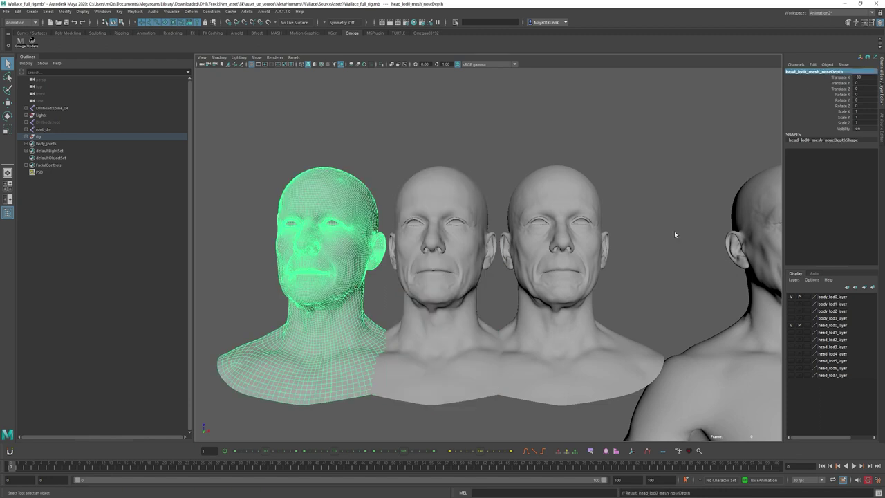
Step: Switch the noseWidth head to edge selection and select an edge near the tip of its nose
alt+right_drag(676, 234, 661, 260)
alt+middle_drag(661, 260, 610, 235)
click(505, 227)
click(511, 222)
right_drag(519, 235, 588, 208)
click(515, 226)
alt+middle_drag(588, 208, 543, 206)
key(F10)
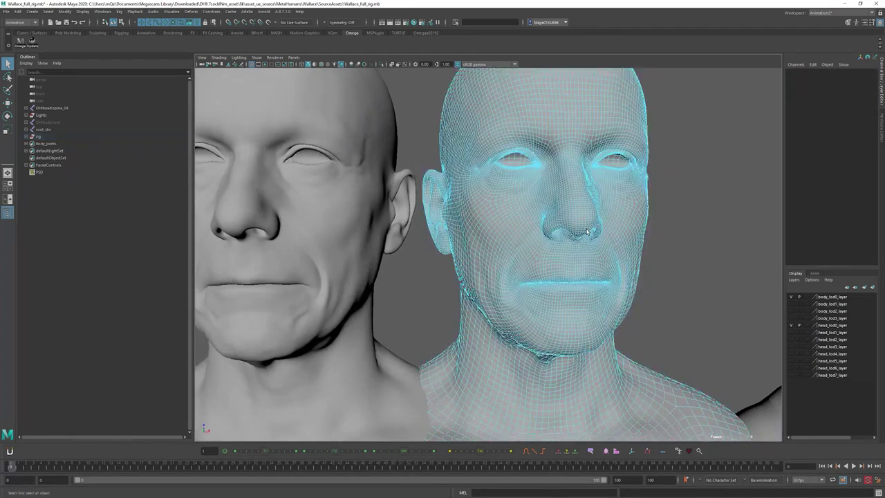
click(583, 222)
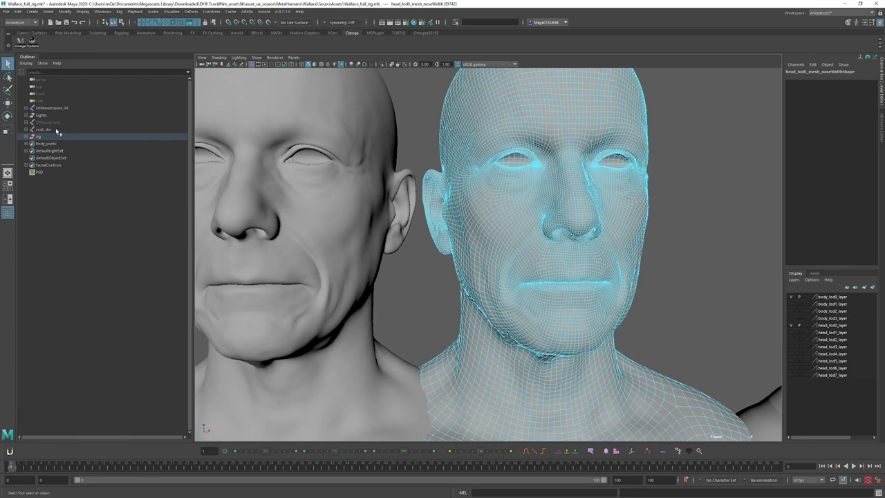
Step: Enable soft selection for the Move tool and reduce its falloff radius to about 5.5 around the nose
key(w)
double_click(8, 104)
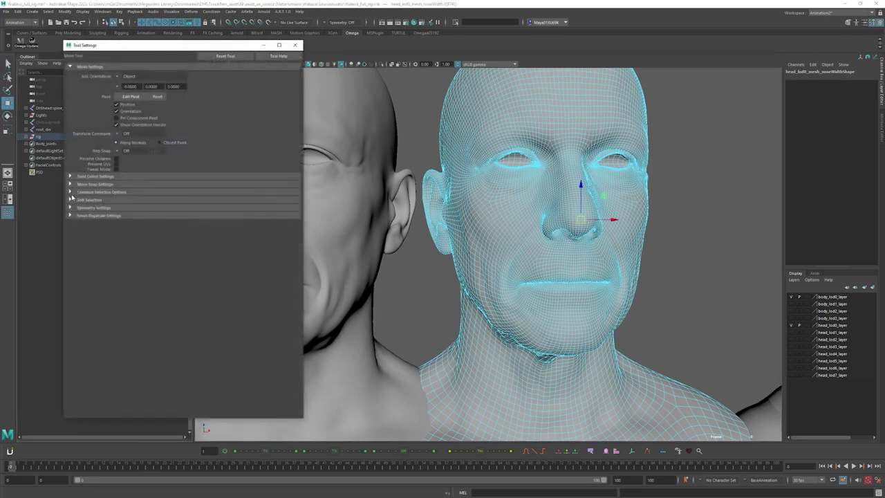
click(70, 199)
click(116, 208)
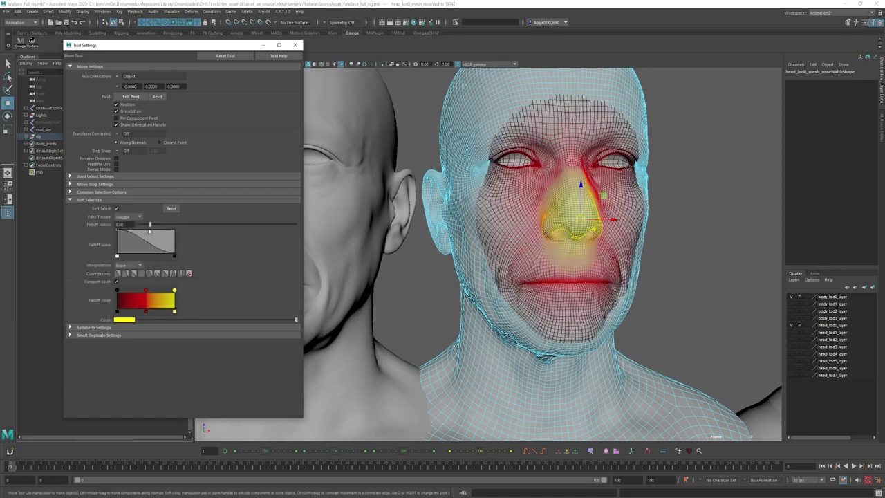
drag(150, 225, 149, 225)
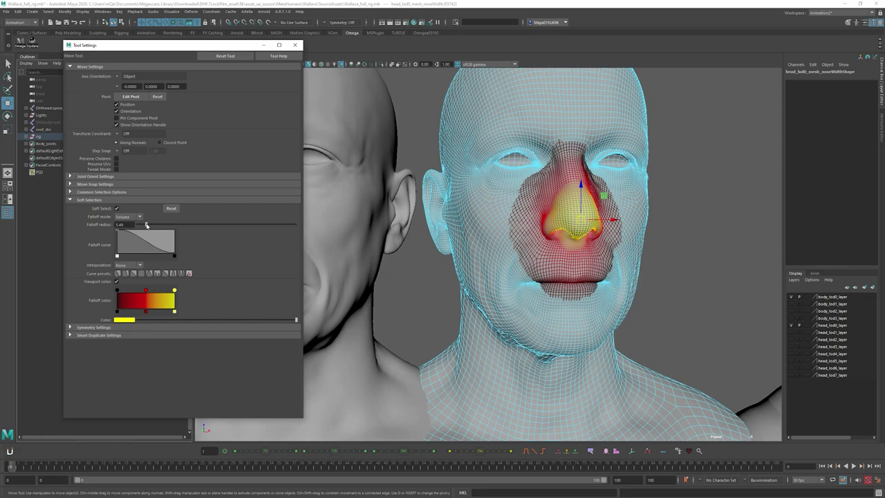
Step: Reduce the Move tool's soft selection falloff radius to about 4.62 around the noseWidth head's nose tip
alt+drag(698, 207, 649, 208)
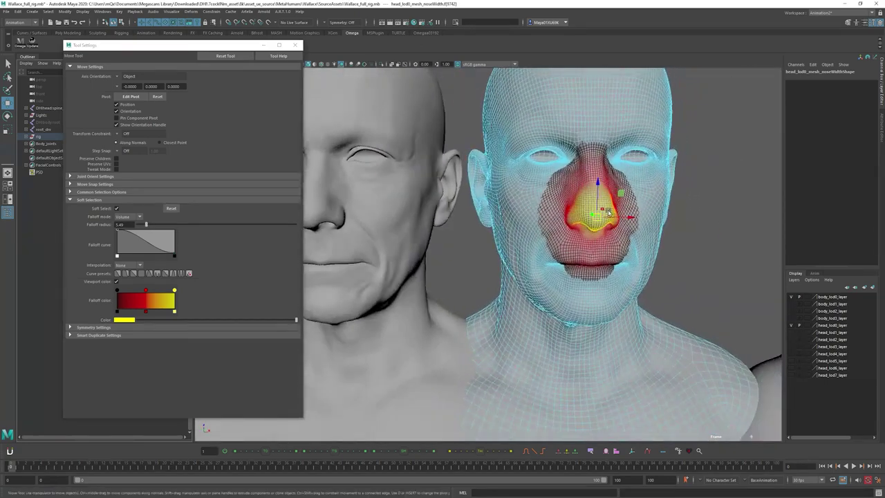
key(q)
key(w)
drag(146, 224, 144, 225)
alt+drag(681, 253, 650, 244)
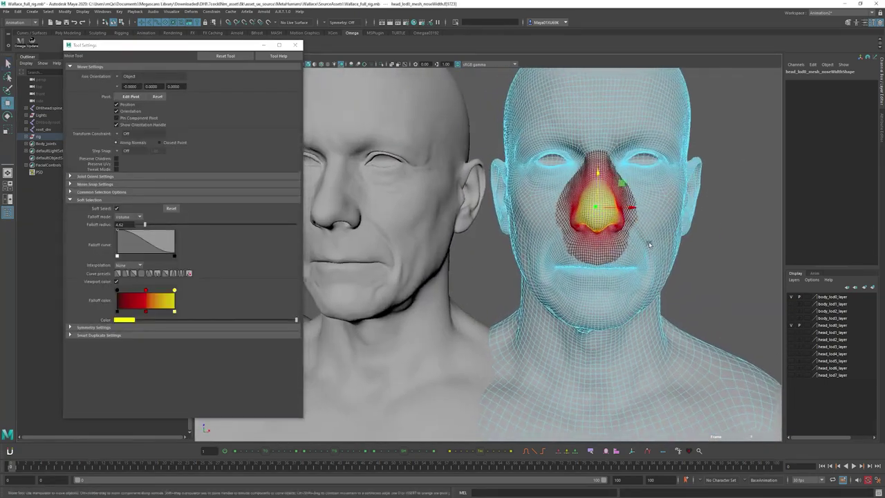
Step: Widen the nose on the noseWidth head by moving soft-selected edges at its sides
click(635, 227)
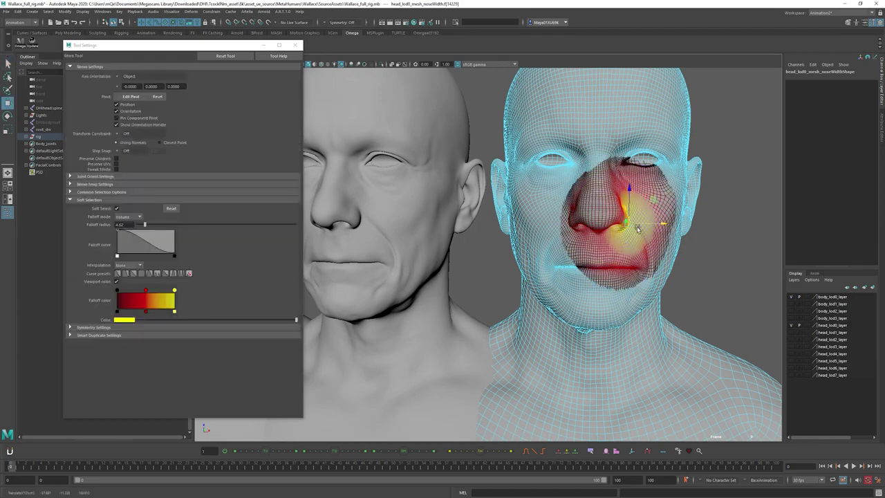
click(594, 224)
key(q)
click(628, 224)
key(w)
key(q)
Step: Switch the middle noseHeight head to vertex selection and select vertices along the bridge of its nose
alt+drag(456, 214, 496, 218)
click(519, 232)
alt+middle_drag(496, 217, 531, 240)
key(F9)
click(522, 238)
click(523, 225)
click(524, 216)
mouse_move(523, 216)
alt+mouse_down()
mouse_move(525, 202)
mouse_move(527, 211)
alt+mouse_up()
key(r)
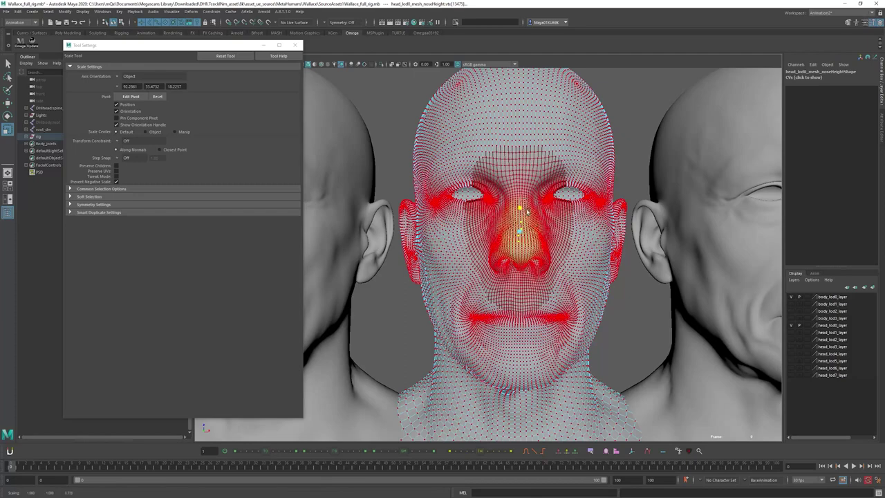
Step: Adjust the soft selection falloff and reshape the noseHeight head's nose vertically by moving vertices at its bridge and tip
key(w)
click(88, 200)
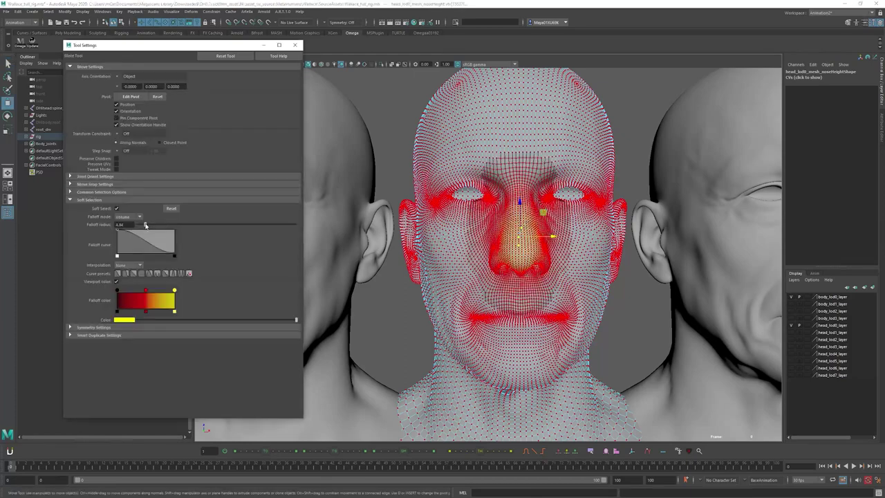
key(q)
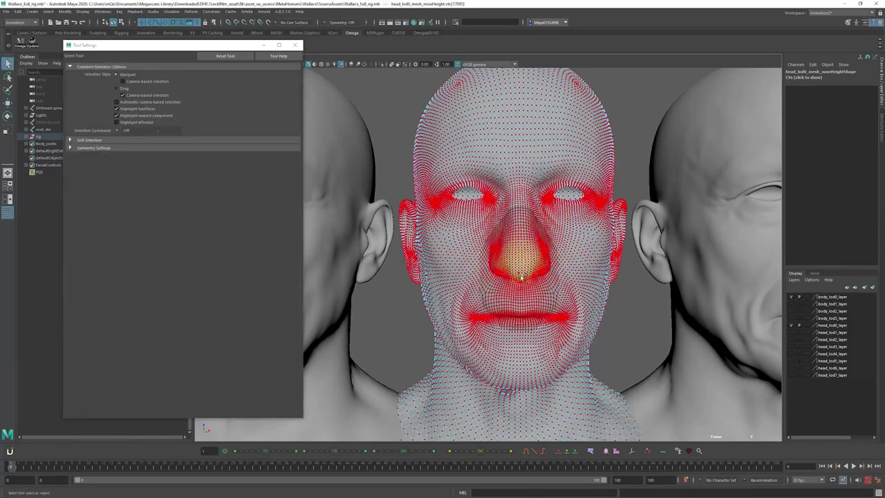
key(w)
alt+drag(520, 278, 540, 265)
click(524, 205)
key(q)
Step: Switch the noseDepth head to vertex selection and select a vertex at the tip of its nose
scroll(528, 241, down, 5)
click(621, 168)
alt+drag(621, 168, 547, 228)
click(511, 201)
right_drag(539, 277, 505, 277)
click(547, 324)
key(f)
alt+right_drag(554, 318, 551, 277)
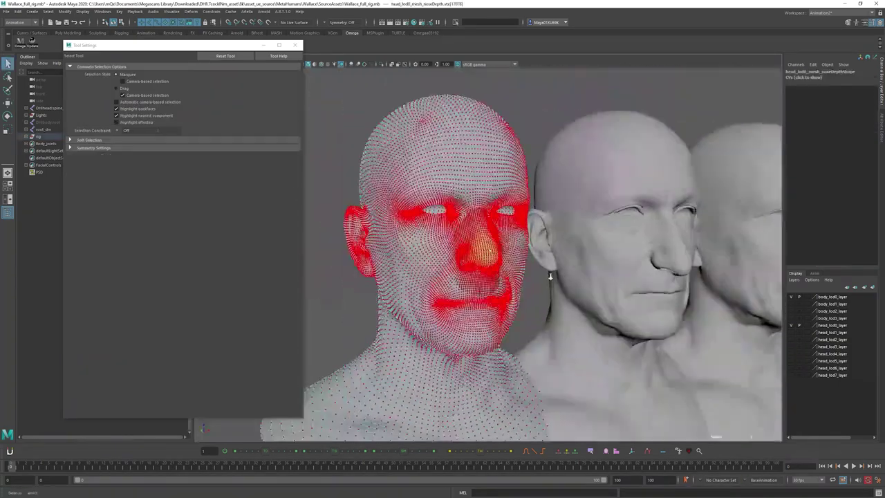
Step: Pull the soft-selected nose tip of the noseDepth head forward, and clear the selection
alt+drag(551, 277, 612, 277)
key(w)
drag(464, 254, 482, 255)
key(e)
key(r)
key(w)
key(q)
alt+drag(526, 262, 443, 263)
click(395, 157)
Step: Close the tool settings and select the three nose shape heads, adding the original rigged head to the selection last
alt+right_drag(498, 207, 415, 180)
alt+middle_drag(418, 154, 395, 156)
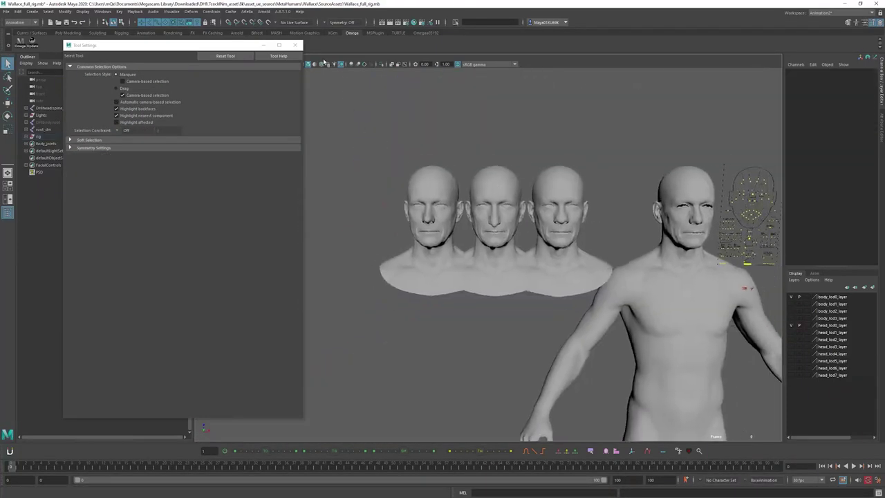
click(295, 45)
click(434, 201)
shift+click(498, 194)
shift+click(559, 207)
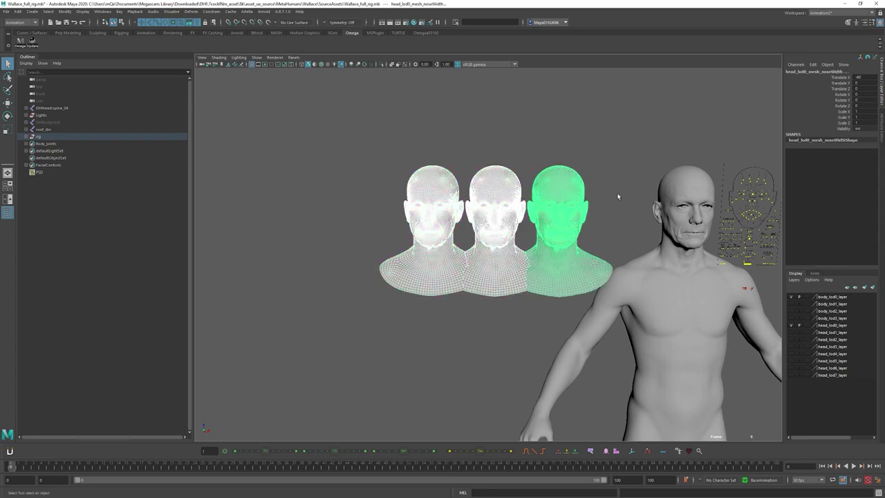
alt+middle_drag(619, 197, 488, 186)
alt+right_drag(489, 186, 584, 196)
shift+click(601, 181)
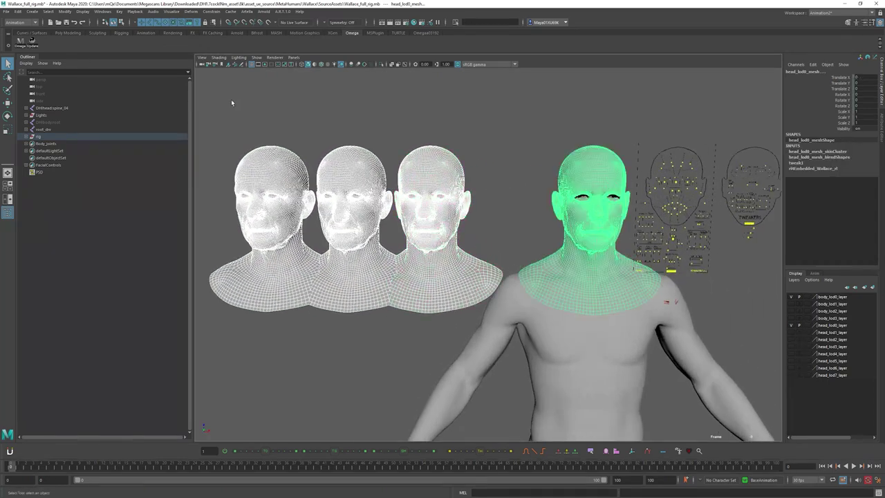
Step: Add the three nose heads as blend shape targets to the existing head_lod0_mesh_blendShapes node of the rigged head
click(21, 22)
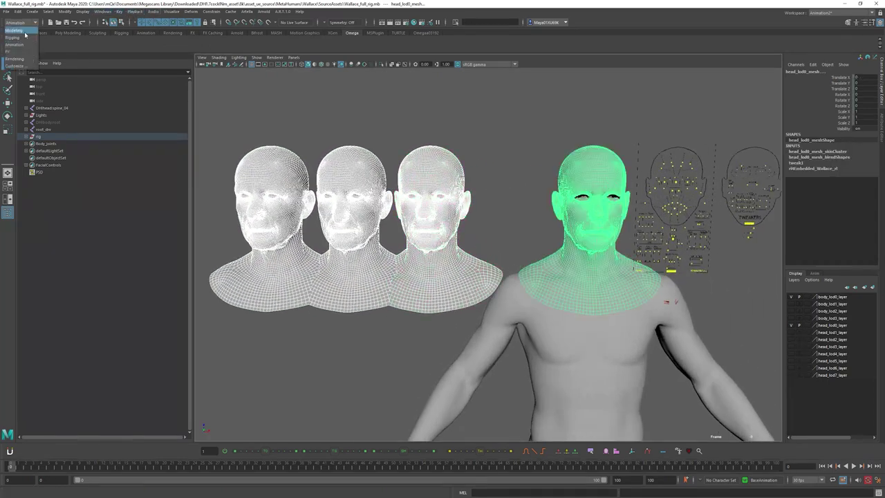
click(14, 37)
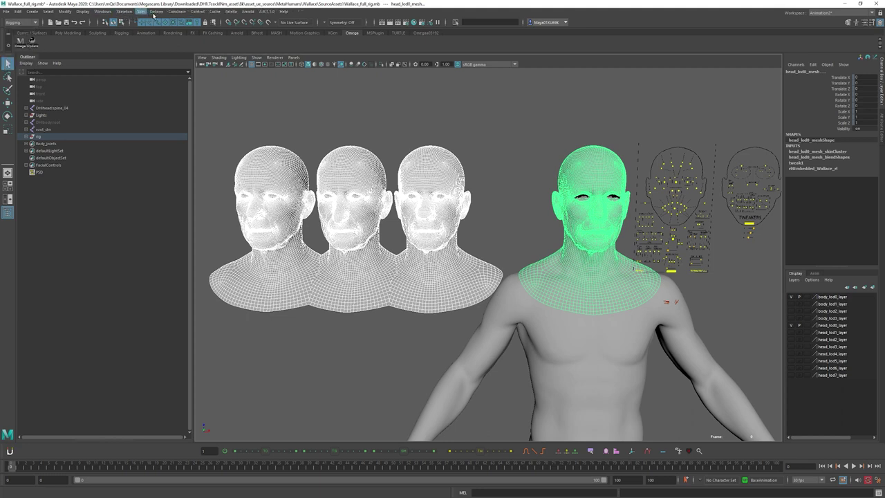
click(156, 11)
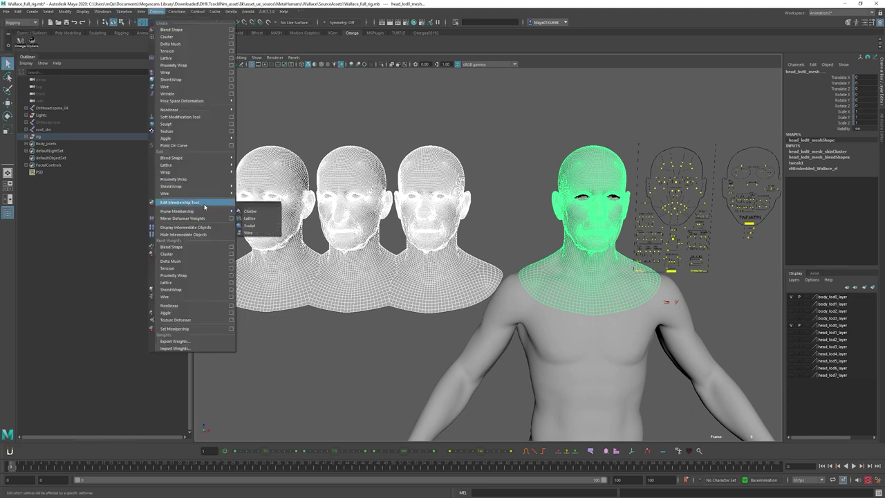
mouse_move(208, 157)
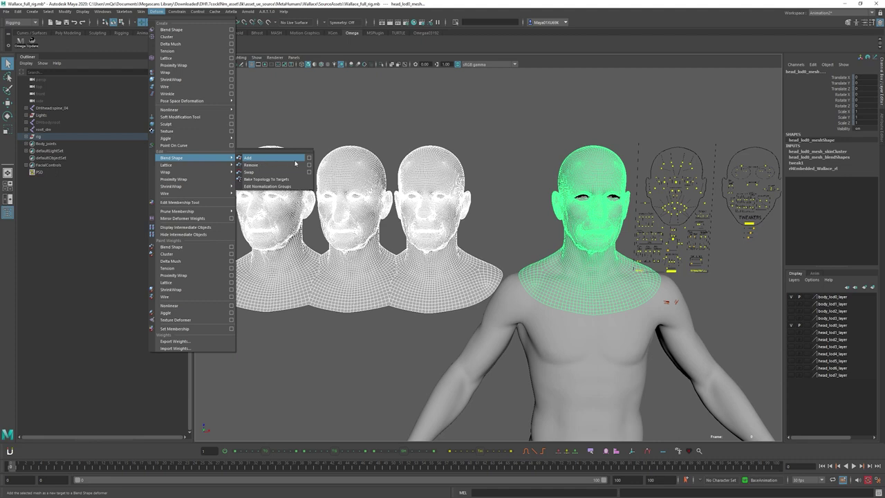
click(311, 162)
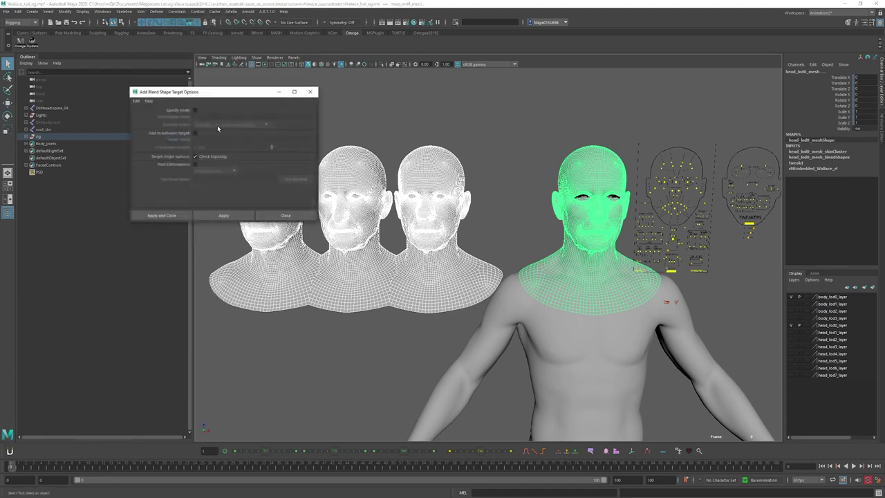
click(195, 110)
click(266, 125)
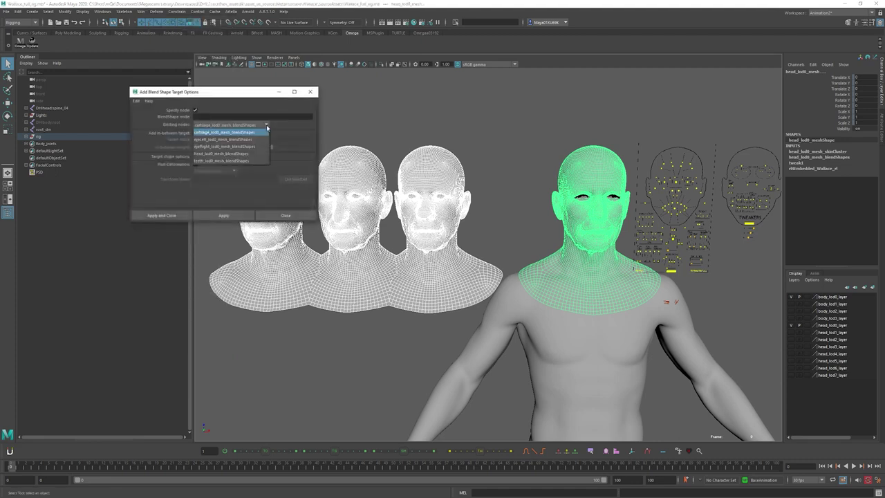
click(250, 155)
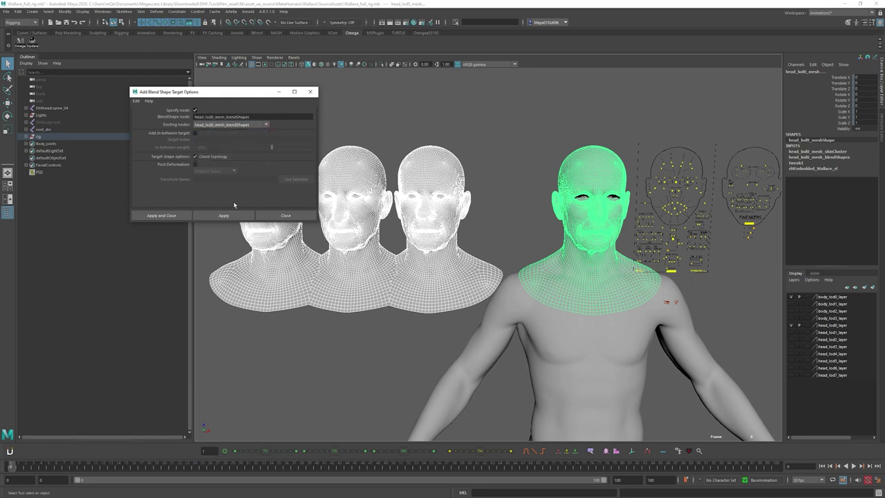
click(233, 220)
click(286, 216)
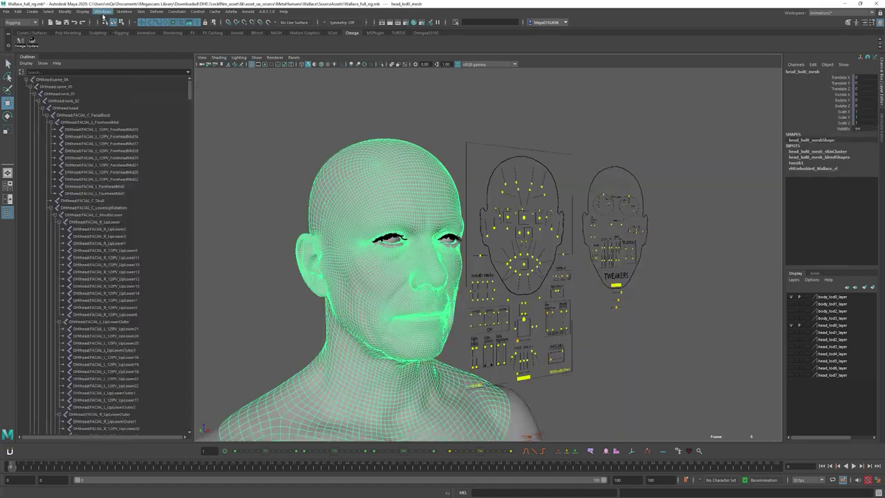
Step: Try out the noseDepth, noseHeight and noseWidth target weights on the rigged head in the Shape Editor
click(103, 11)
mouse_move(138, 50)
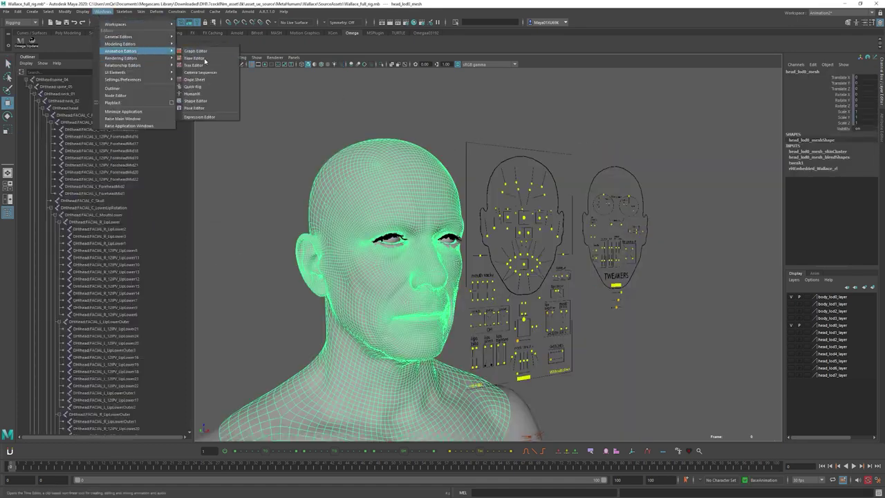
click(196, 100)
click(261, 129)
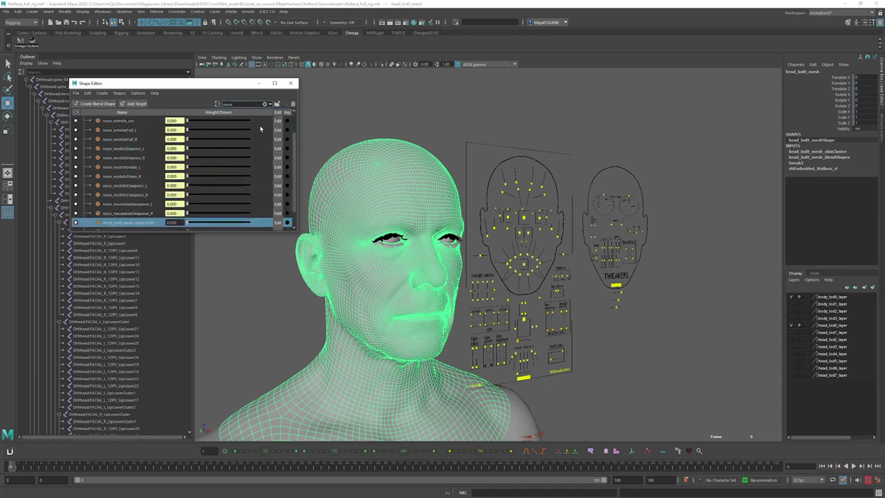
drag(296, 147, 300, 181)
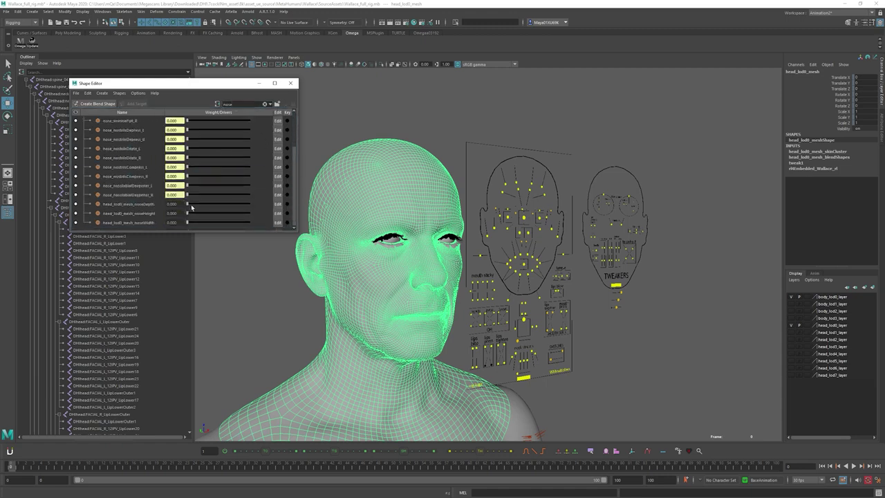
click(344, 134)
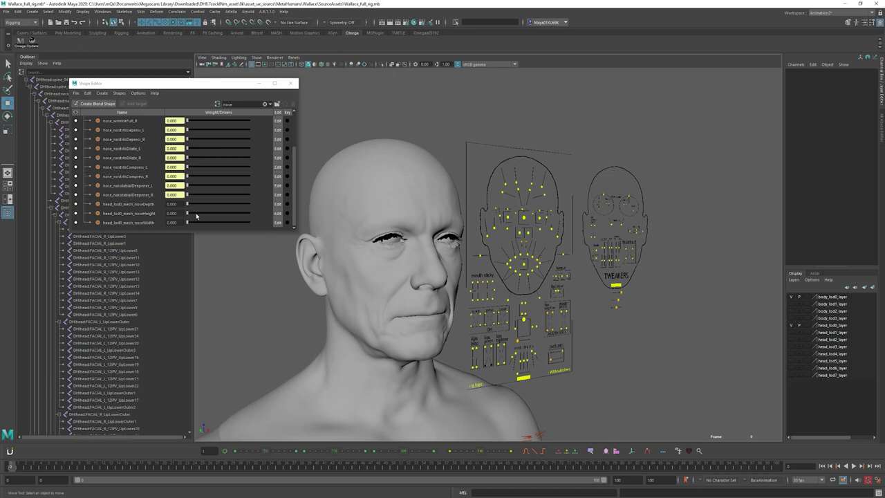
drag(186, 204, 197, 219)
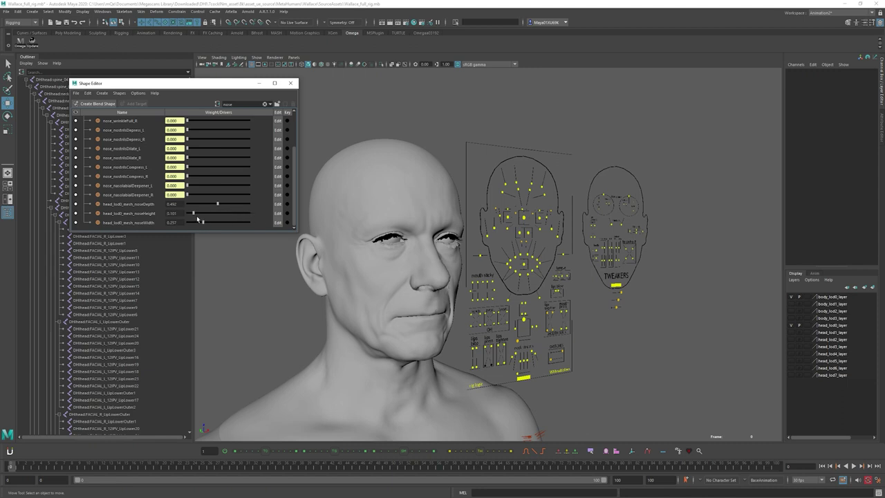
drag(270, 205, 282, 227)
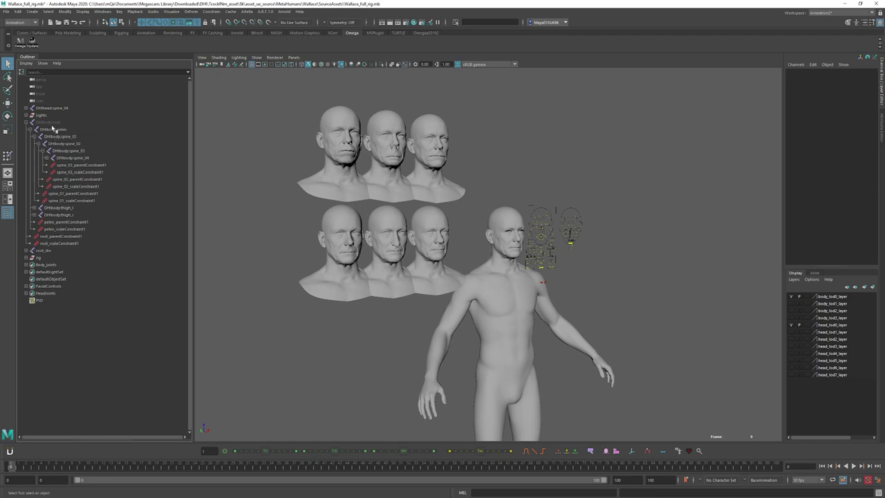
Step: Expand the DHIhead:spine_04 joints, and open Face_Archetype_Skeleton from MetaHumans/Common/Face in Unreal to examine its bone hierarchy
click(30, 110)
click(30, 116)
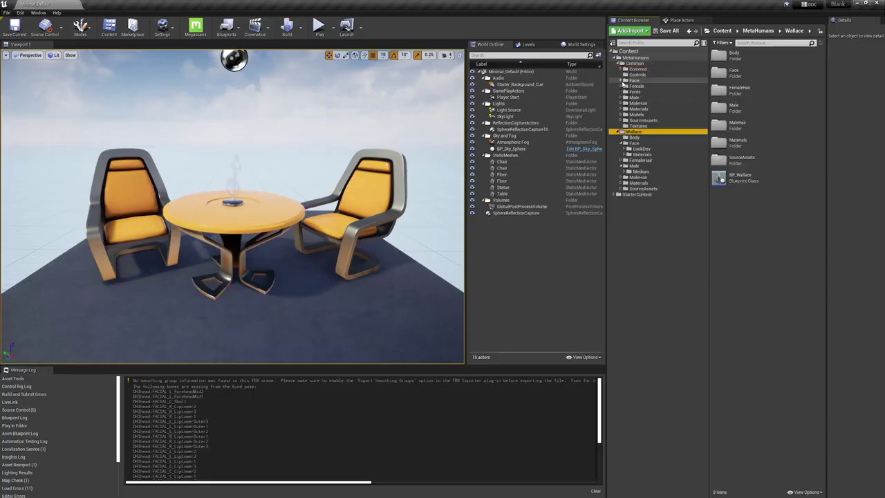
click(623, 80)
click(633, 81)
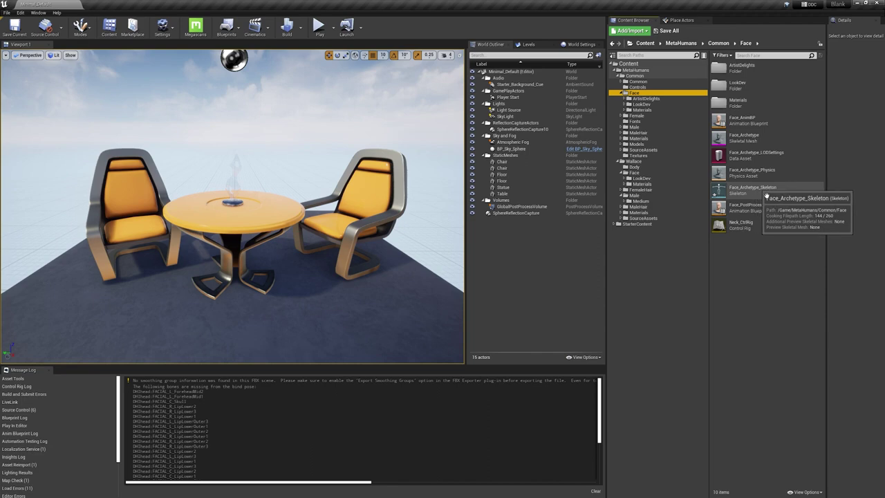
double_click(797, 197)
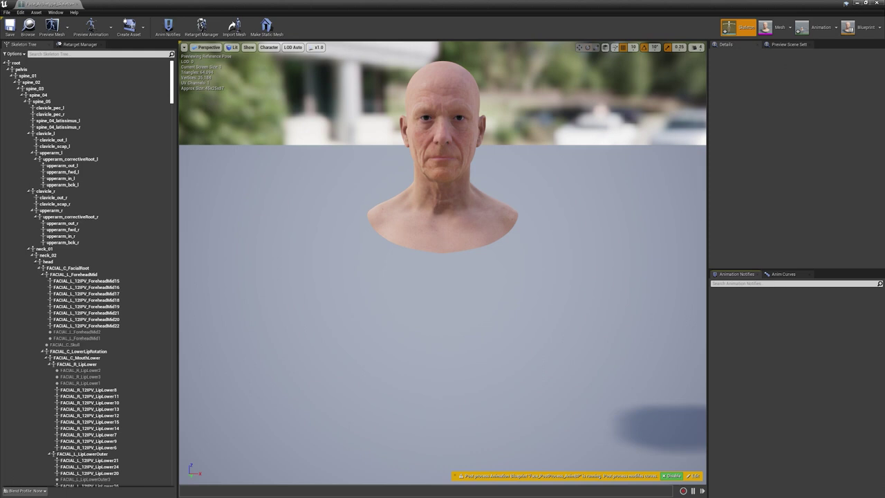
Step: Switch back to Maya and duplicate the DHIbody joints from root through spine_03
key(alt+Tab)
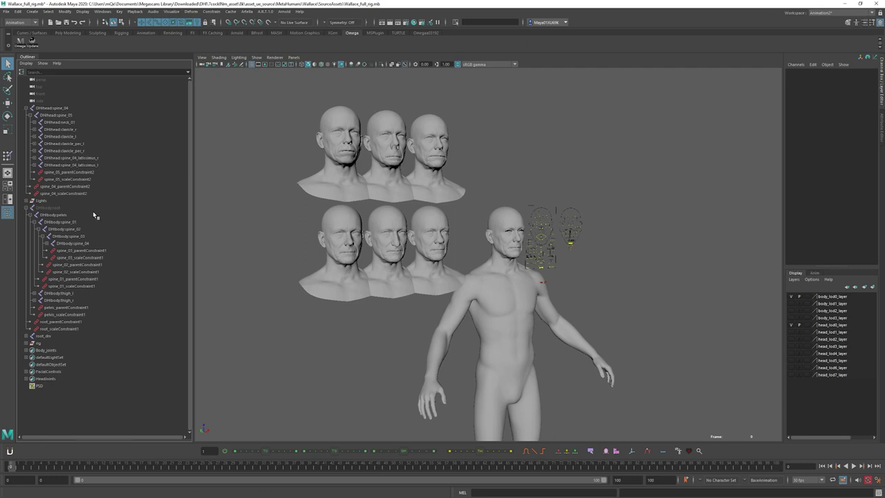
click(70, 209)
shift+click(90, 239)
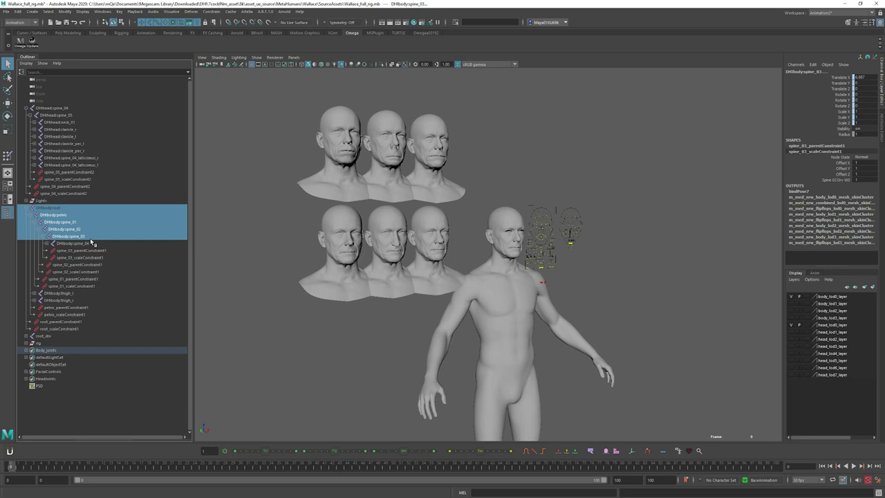
key(ctrl+d)
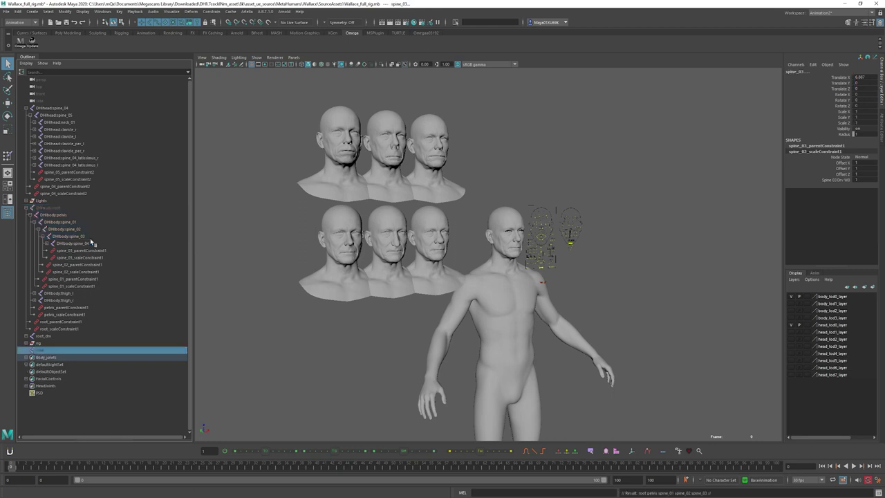
Step: Expand the duplicated root hierarchy and delete its spine_04 joint with everything below it
shift+click(29, 351)
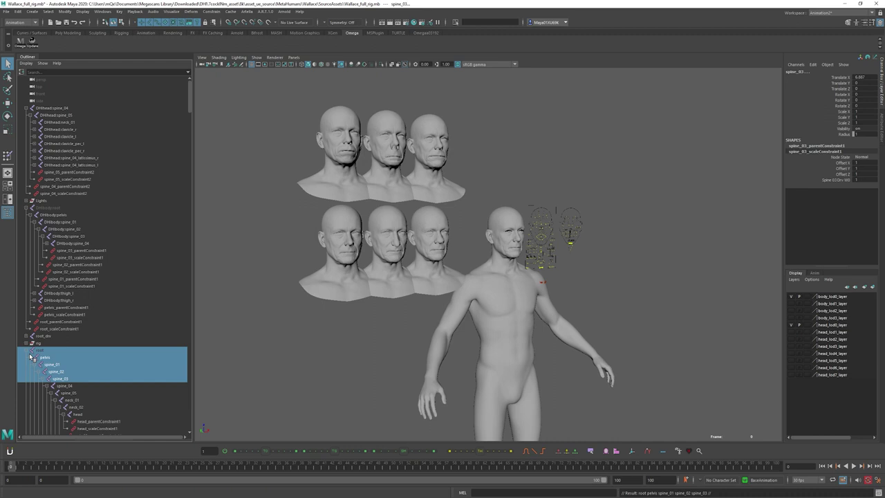
click(70, 387)
key(Delete)
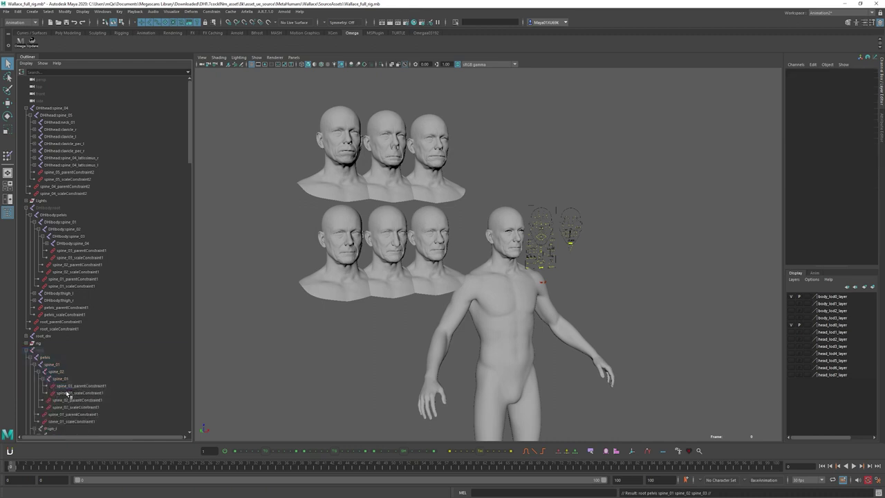
Step: Delete the constraints and thigh joints from the duplicated root hierarchy, keeping root to spine_03, and select spine_03
click(72, 387)
scroll(75, 402, down, 5)
click(39, 315)
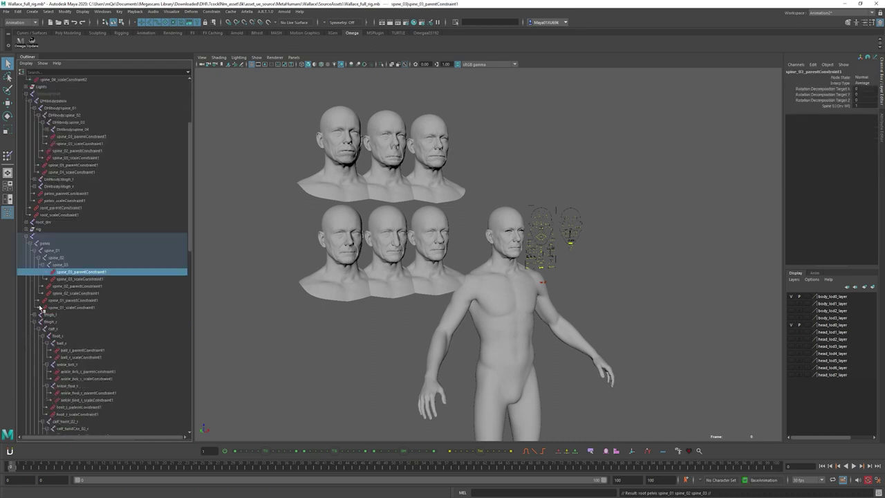
click(38, 324)
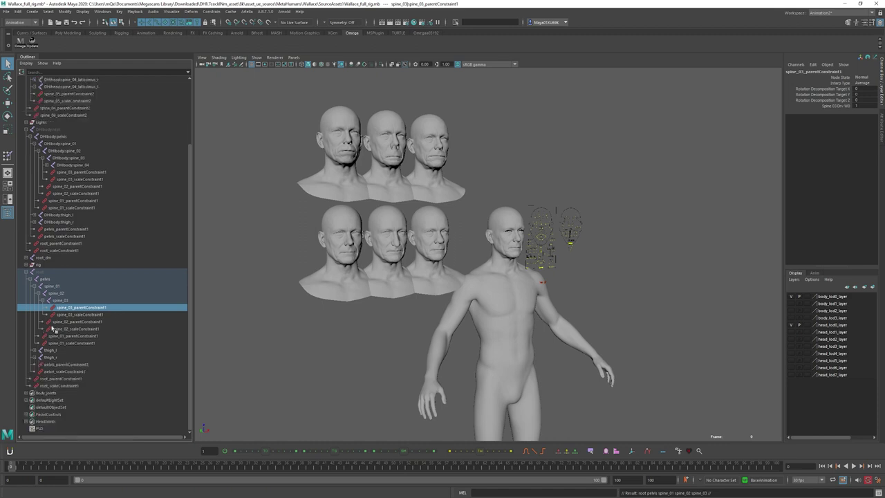
shift+click(63, 386)
key(Delete)
click(61, 378)
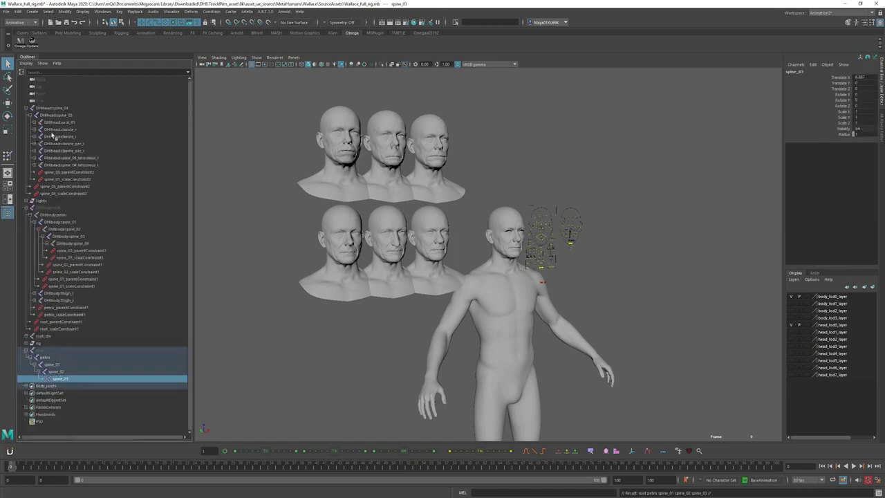
Step: Parent the DHIhead:spine_04 joint under the duplicated spine_03 joint and check its children
click(59, 109)
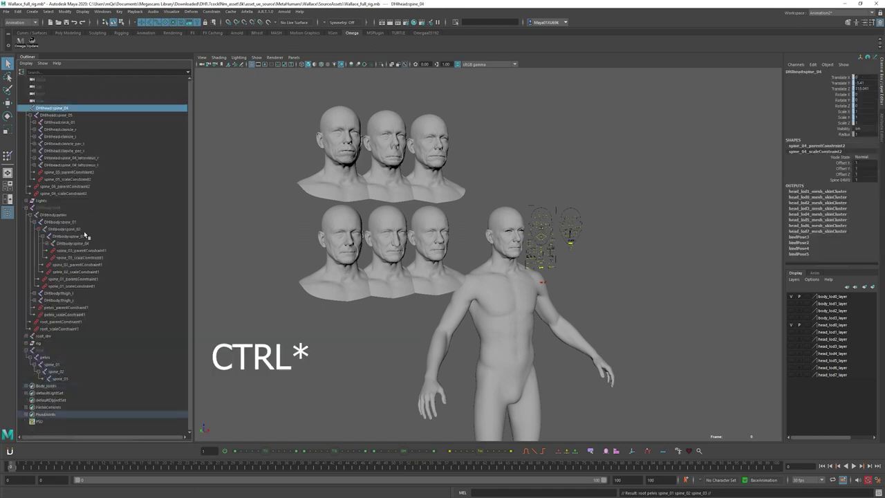
ctrl+click(76, 382)
key(p)
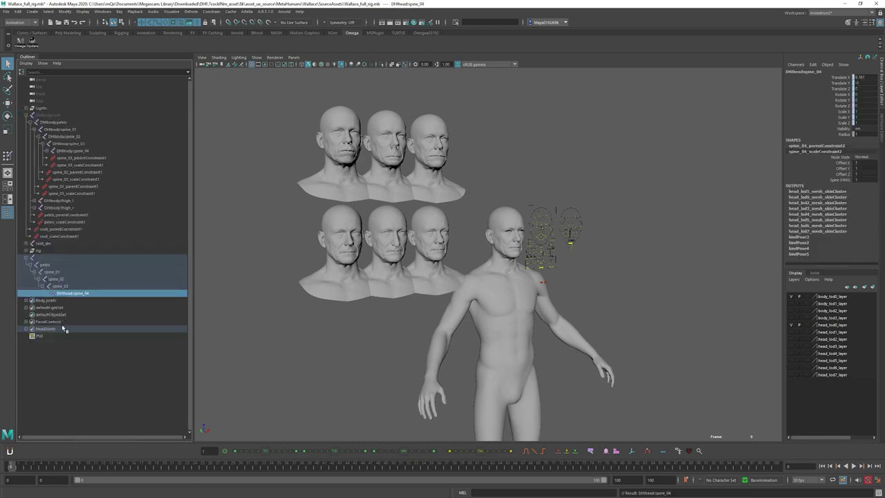
click(53, 294)
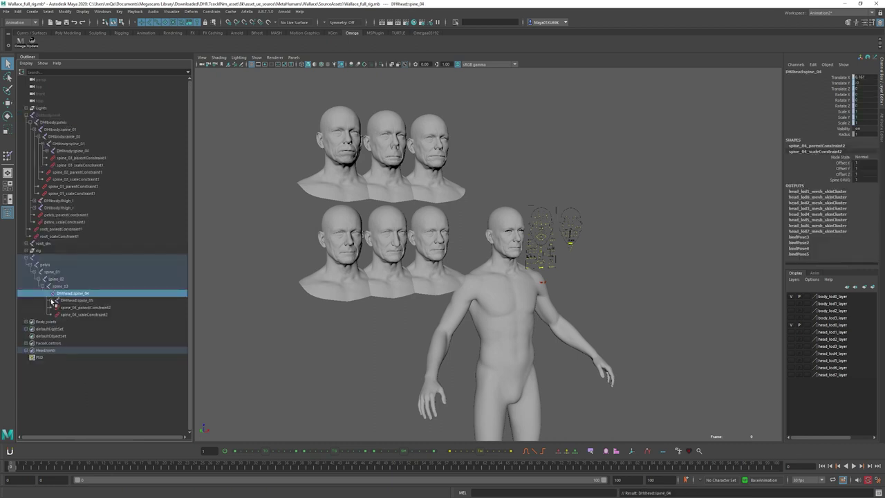
click(53, 294)
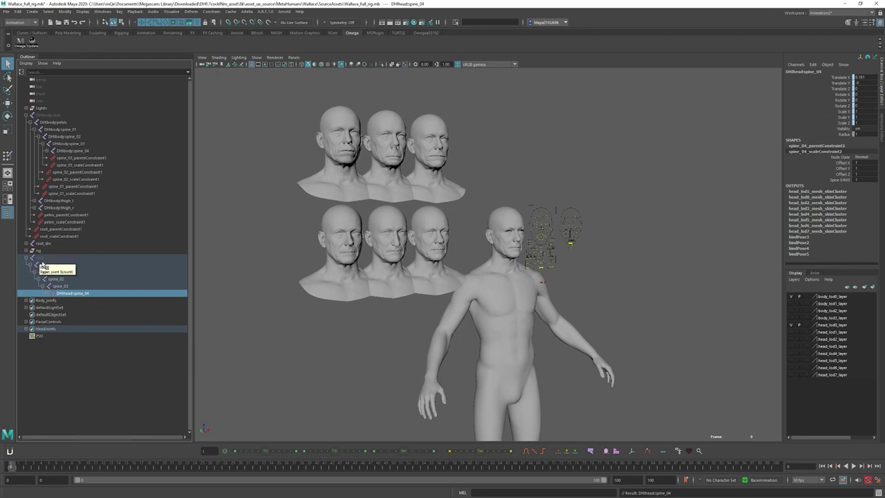
Step: Filter the Outliner to show only joints and fully expand the duplicated root hierarchy
click(42, 63)
mouse_move(60, 76)
click(140, 129)
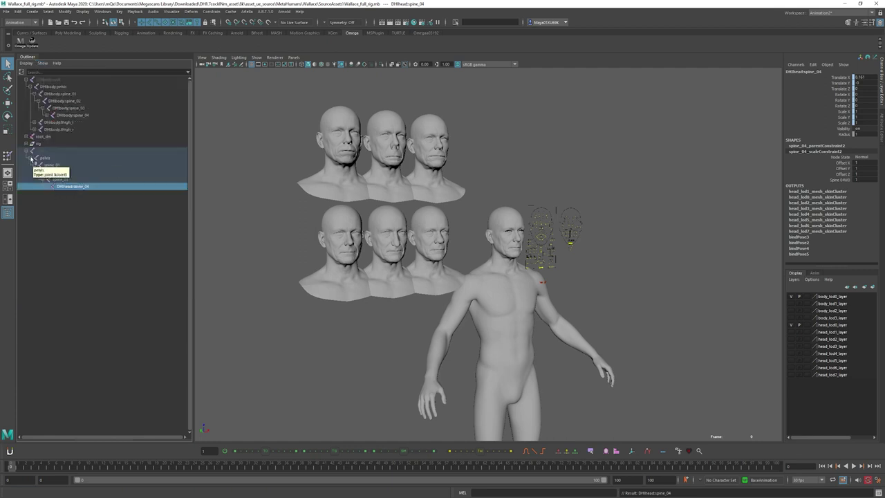
click(32, 158)
shift+click(32, 159)
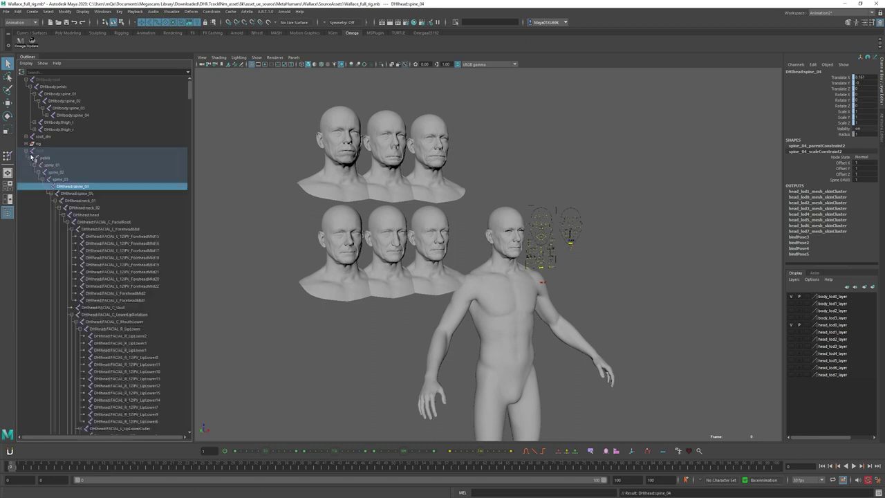
Step: Select every joint in the rebuilt hierarchy, from root through the last DHIhead:spine_04_latissimus joint
click(73, 150)
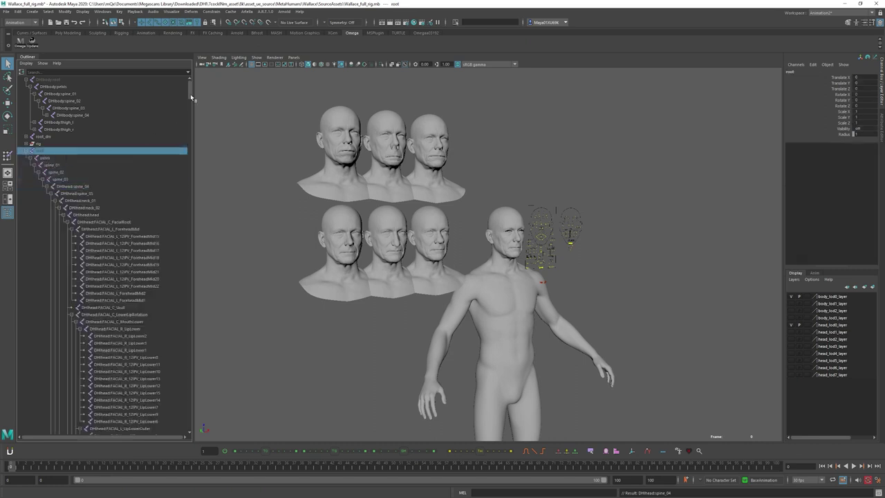
drag(192, 92, 187, 428)
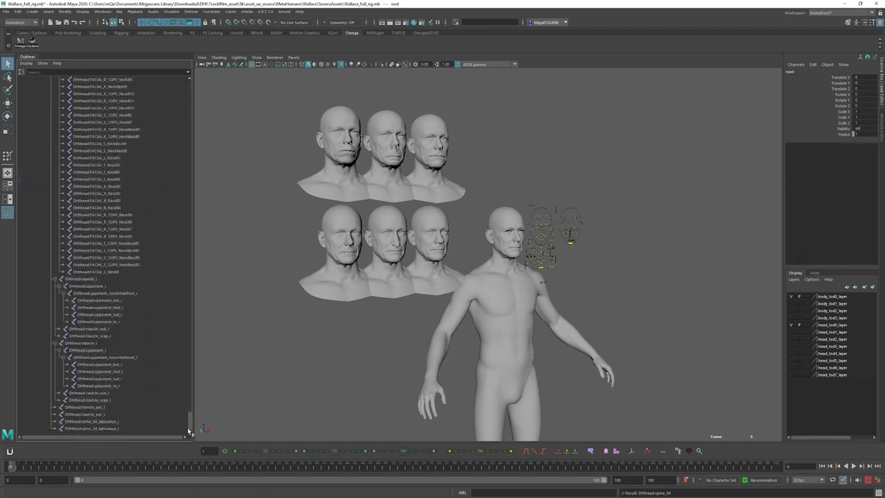
shift+click(135, 429)
Step: Add the rigged head meshes and the three sculpted nose-shape heads beside them to the joint selection
alt+drag(523, 311, 481, 304)
alt+right_drag(480, 304, 575, 291)
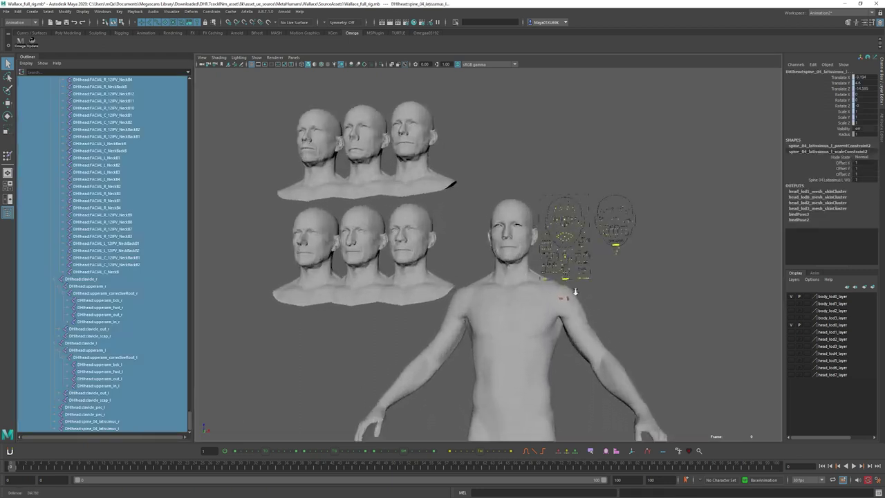
drag(486, 177, 573, 311)
key(f)
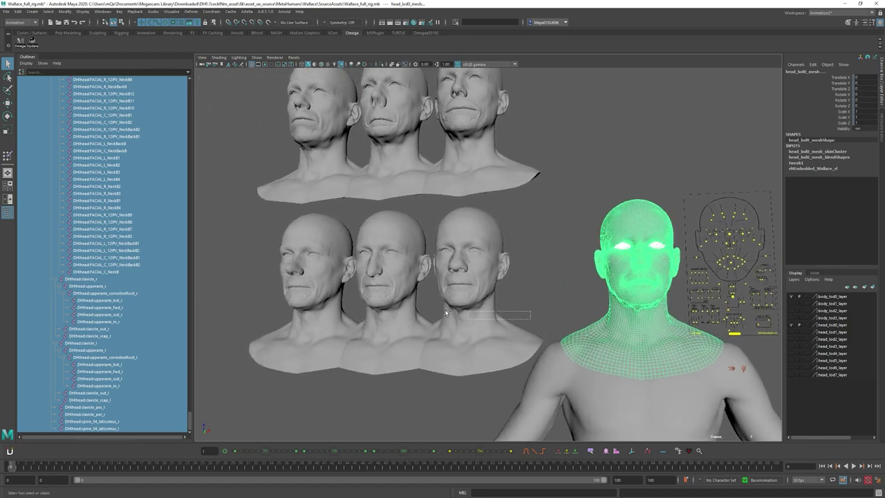
shift+drag(446, 313, 247, 229)
Step: Export the selection as an FBX named BlendShapes into the project's Content folder, with skins and blend shapes included
click(10, 12)
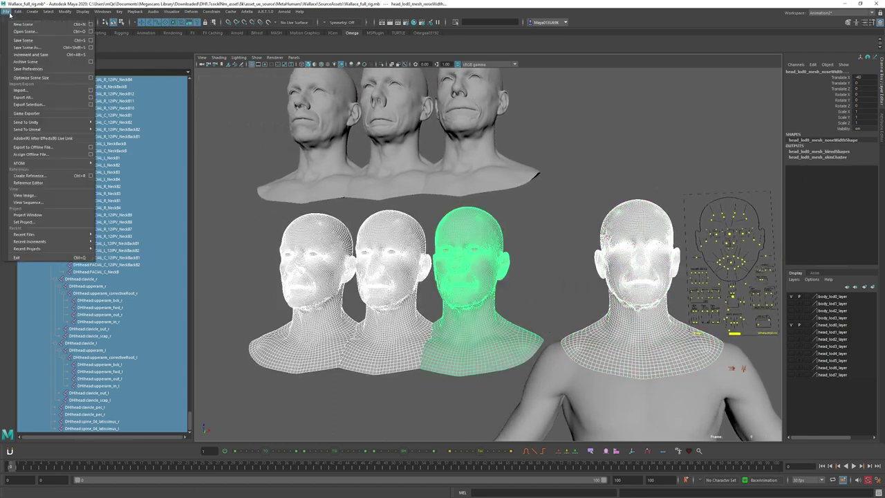
click(29, 105)
text(Blend)
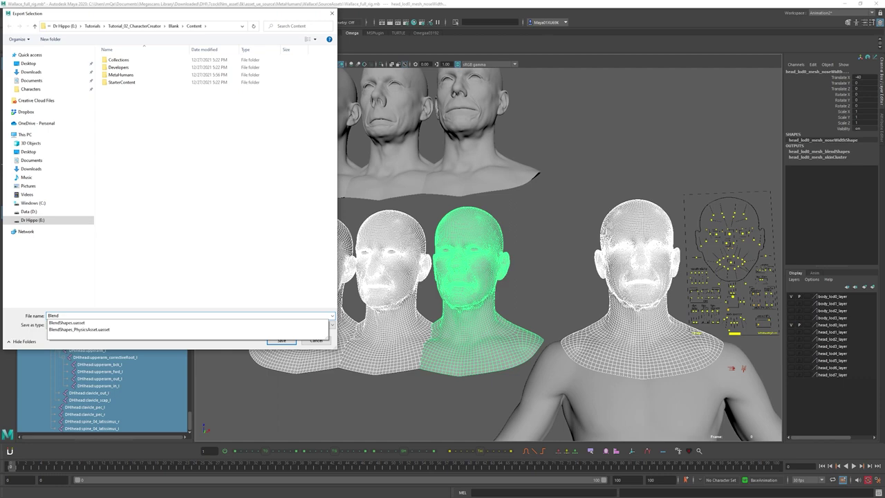
text(Shape)
key(Return)
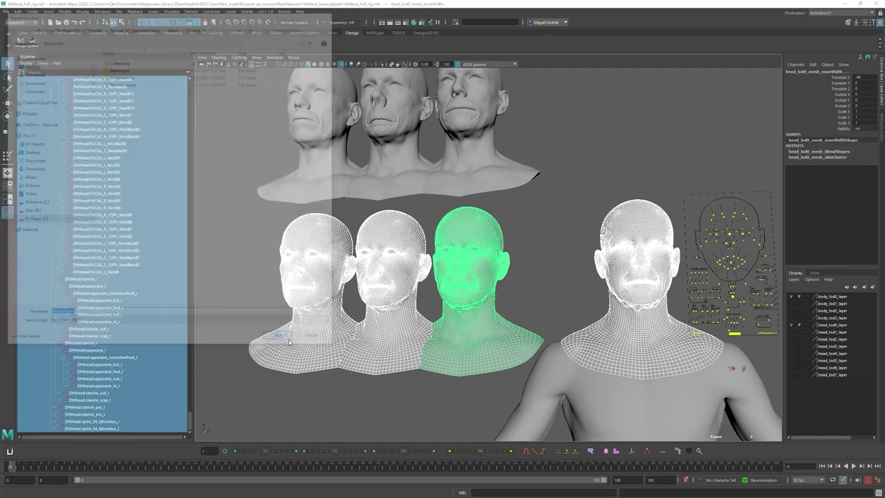
scroll(452, 181, down, 5)
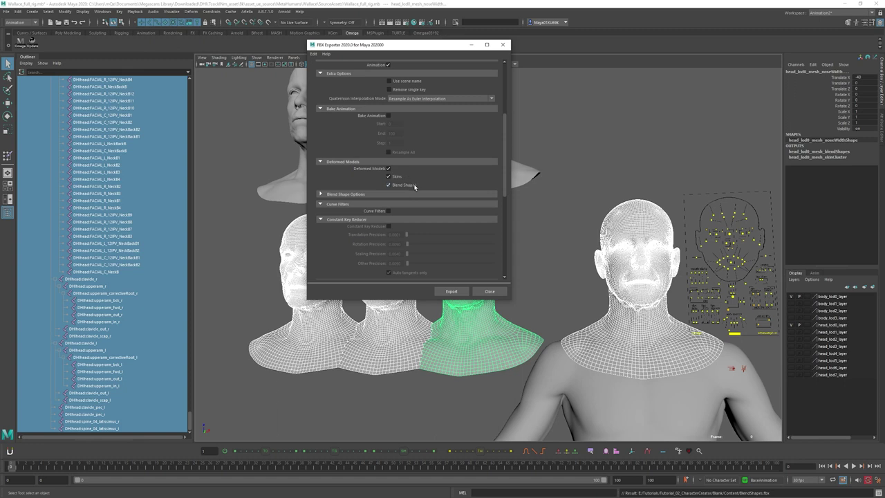
click(452, 293)
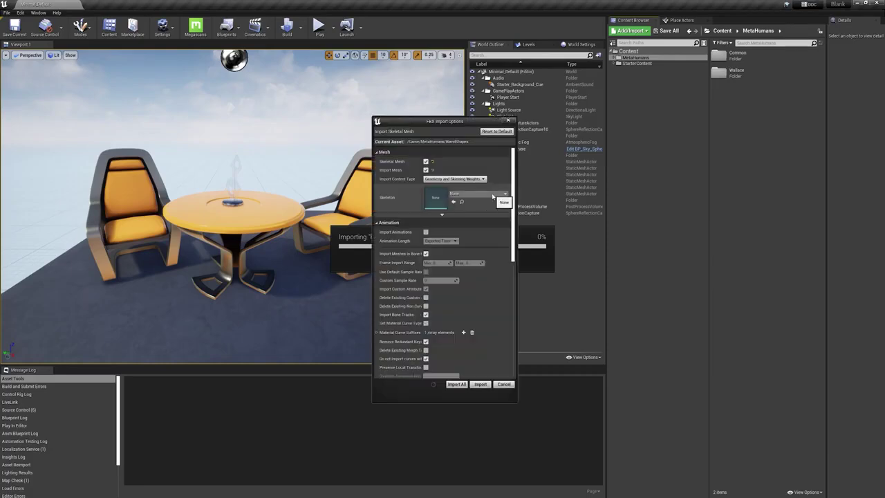
Step: Import BlendShapes into Unreal's MetaHumans folder as a skeletal mesh using Face_Archetype_Skeleton, with Import Morph Targets enabled
click(493, 195)
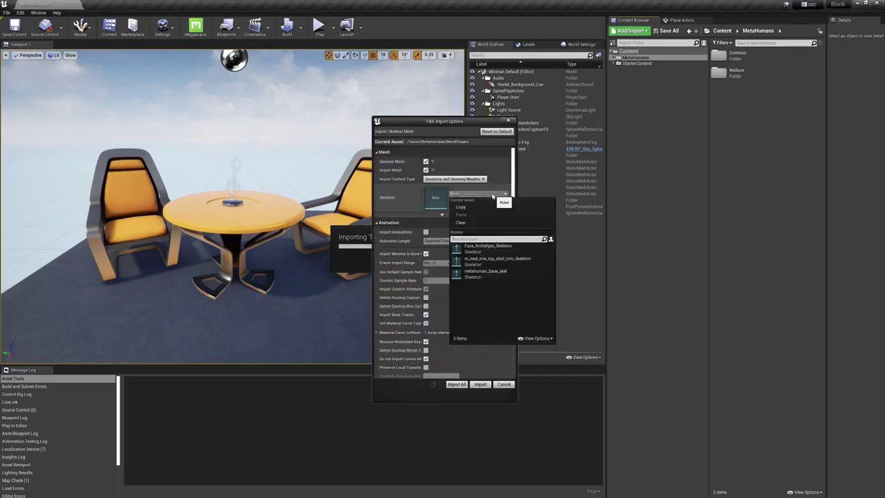
click(511, 251)
click(442, 215)
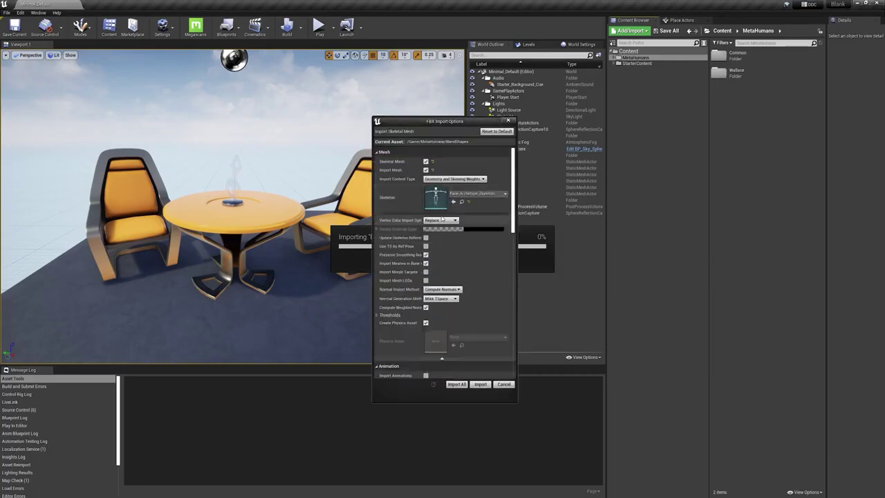
click(426, 273)
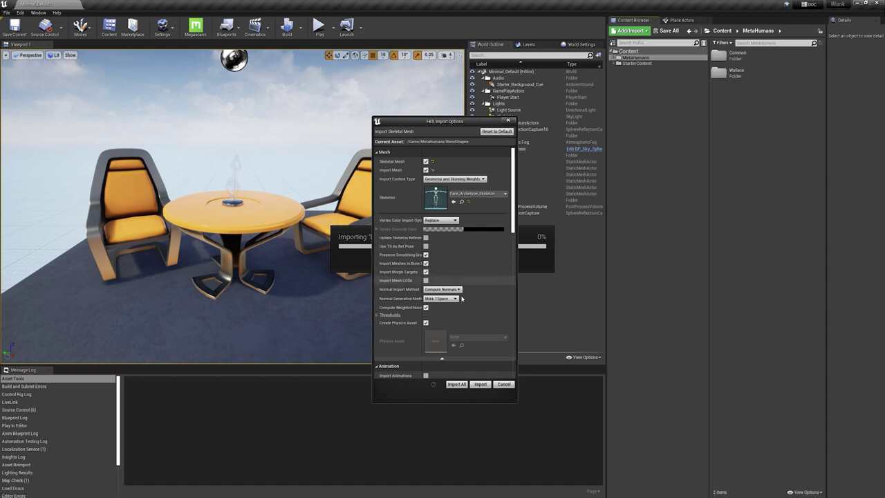
click(456, 385)
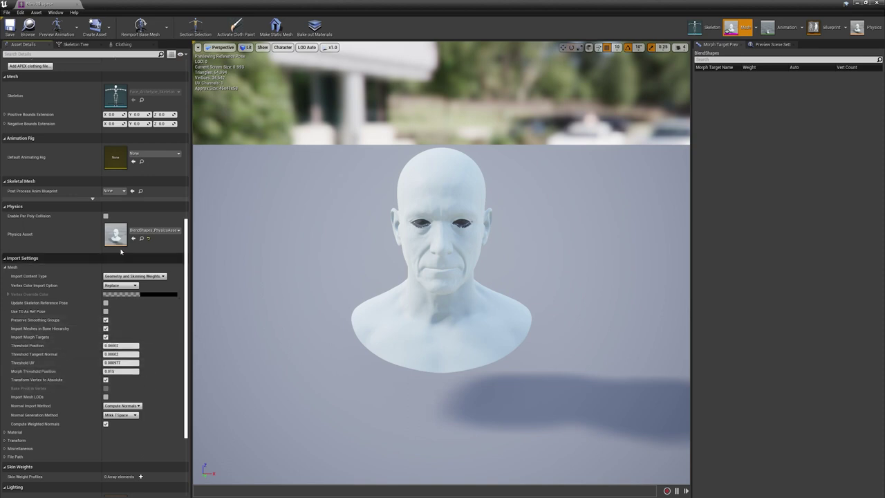
Step: Reimport the BlendShapes base mesh, return from its animation preview to the mesh view, and close the asset editor
scroll(104, 257, up, 3)
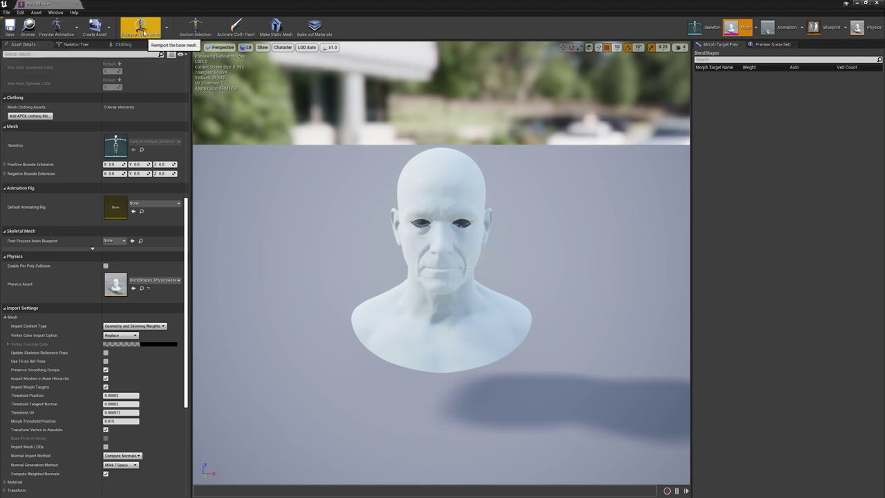
click(142, 29)
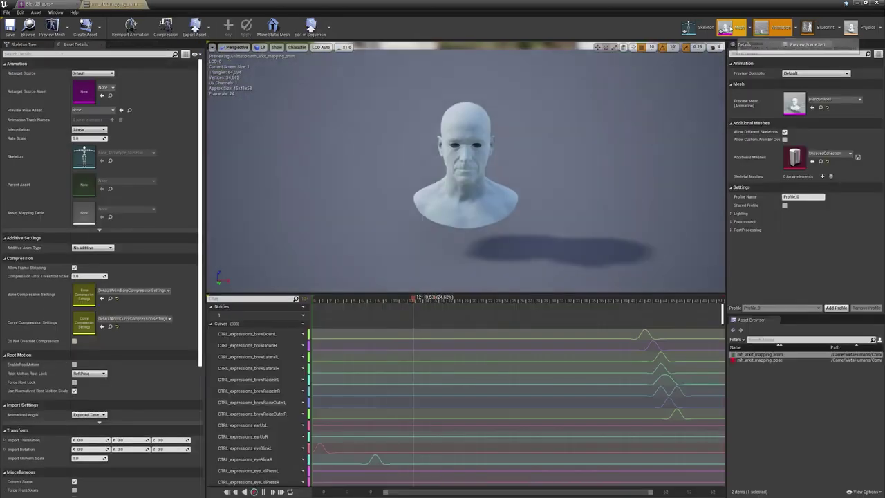
click(726, 27)
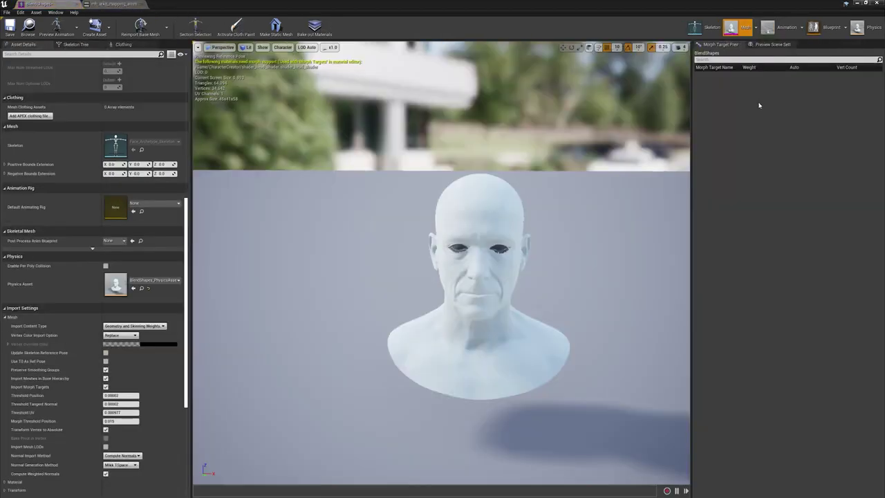
click(877, 4)
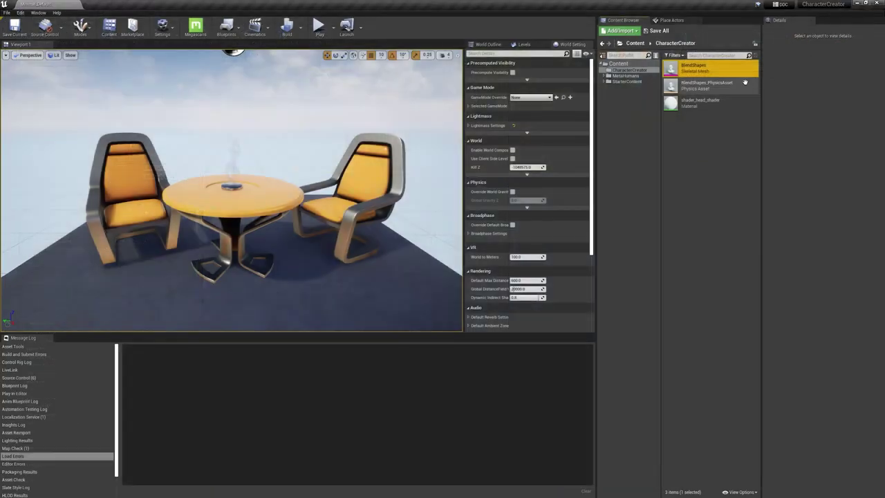
Step: Reopen the BlendShapes skeletal mesh, filter its morph targets by "nose", and try out the custom nose shape weights
double_click(716, 74)
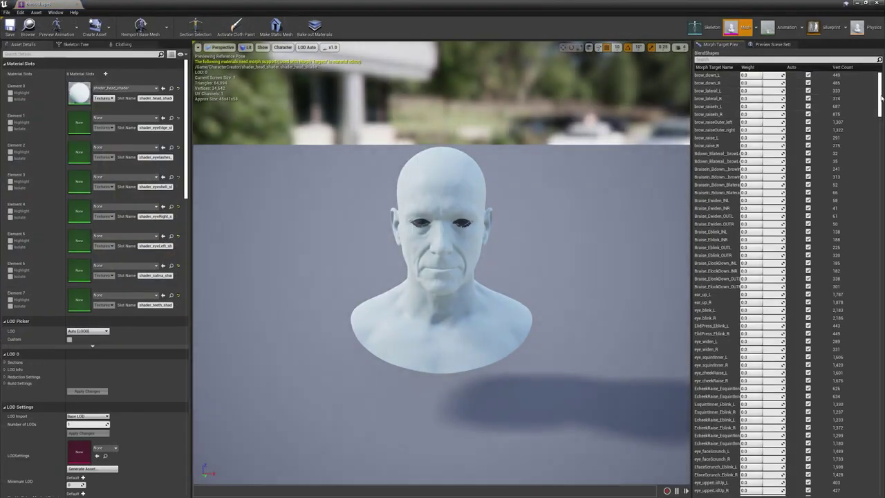
text(nose)
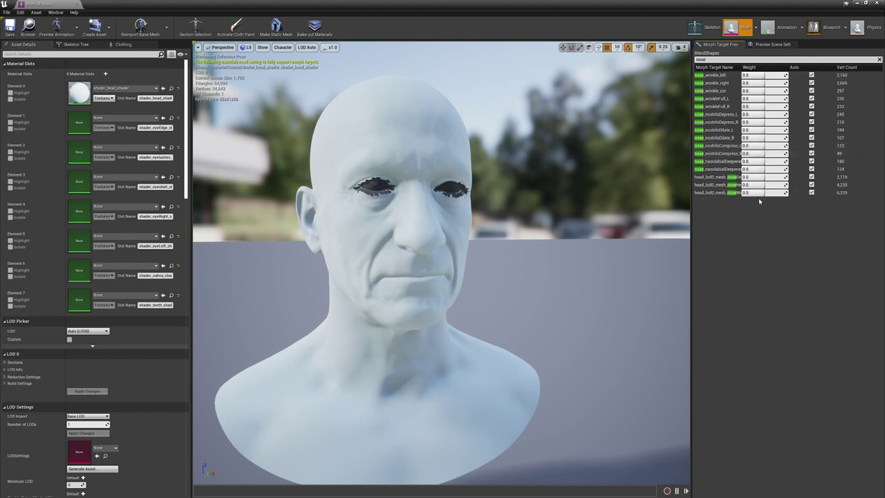
drag(692, 179, 655, 178)
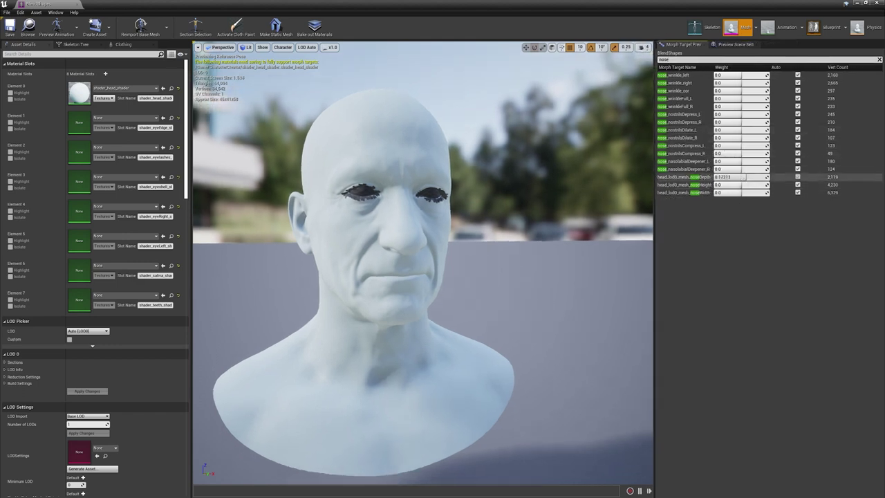
mouse_move(746, 177)
mouse_down()
mouse_move(769, 178)
mouse_move(723, 186)
mouse_move(751, 193)
mouse_up()
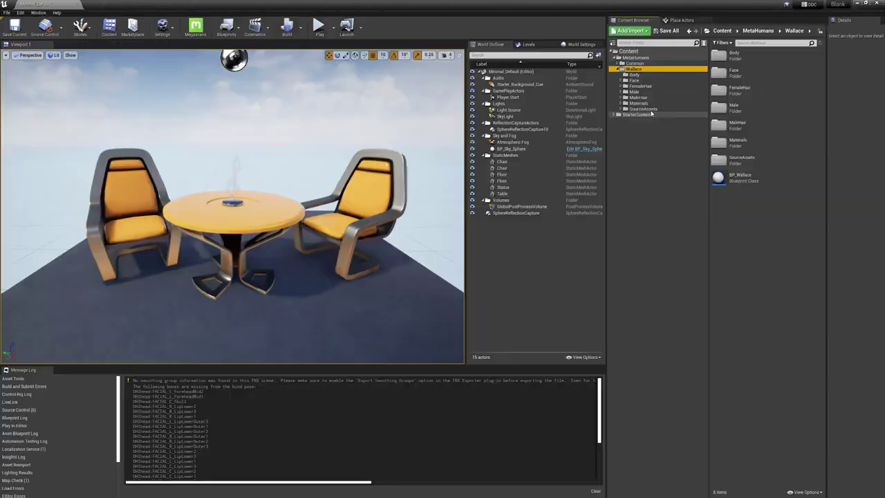
Step: Open Wallace_FaceMesh from MetaHumans/Wallace/Face and resize and move its editor window clear of the asset list
click(634, 80)
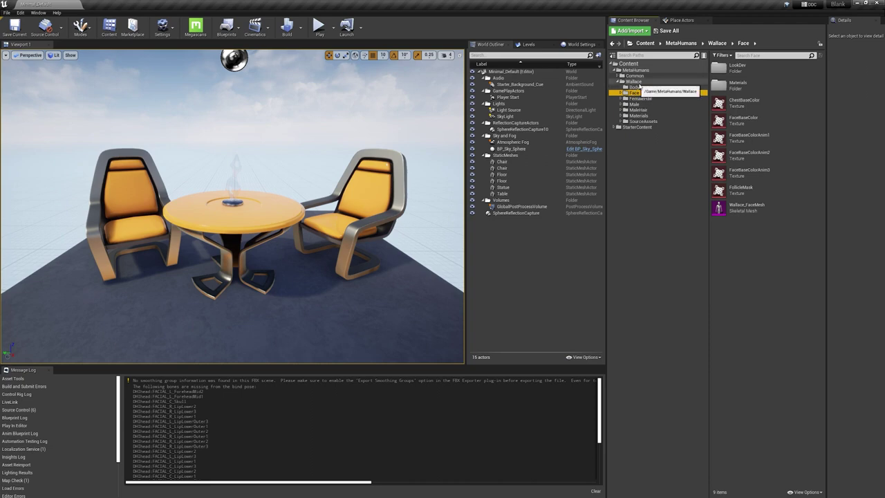
click(768, 208)
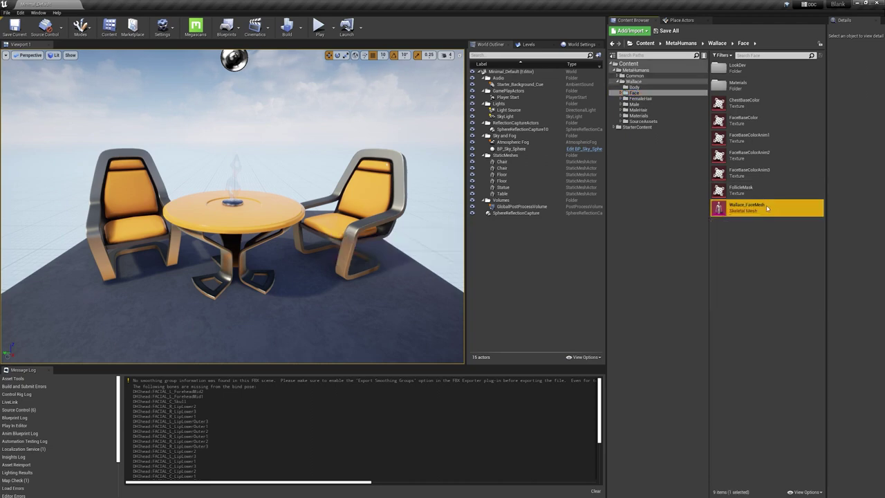
double_click(768, 208)
drag(538, 9, 614, 70)
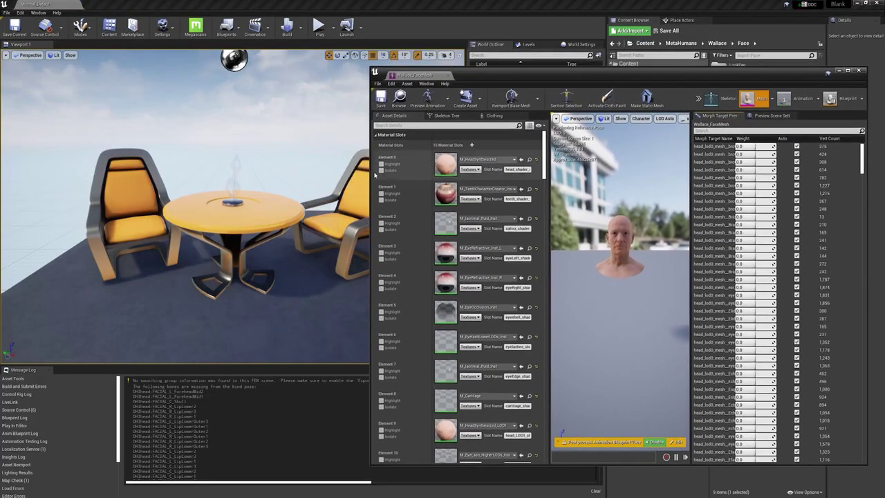
drag(370, 174, 469, 172)
drag(644, 74, 673, 168)
Step: Open the BlendShapes skeletal mesh from the MetaHumans folder and arrange its editor side by side with the Wallace_FaceMesh editor
click(635, 64)
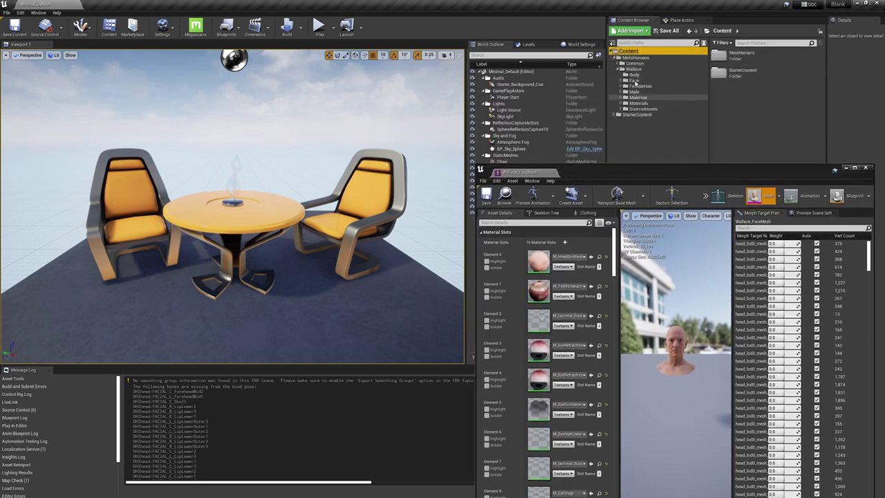
click(634, 58)
drag(715, 175, 707, 304)
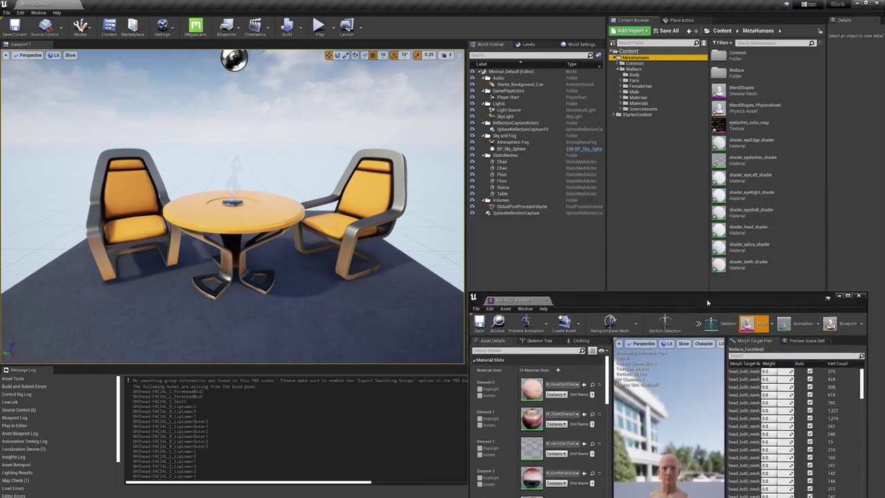
double_click(761, 92)
drag(574, 300, 113, 130)
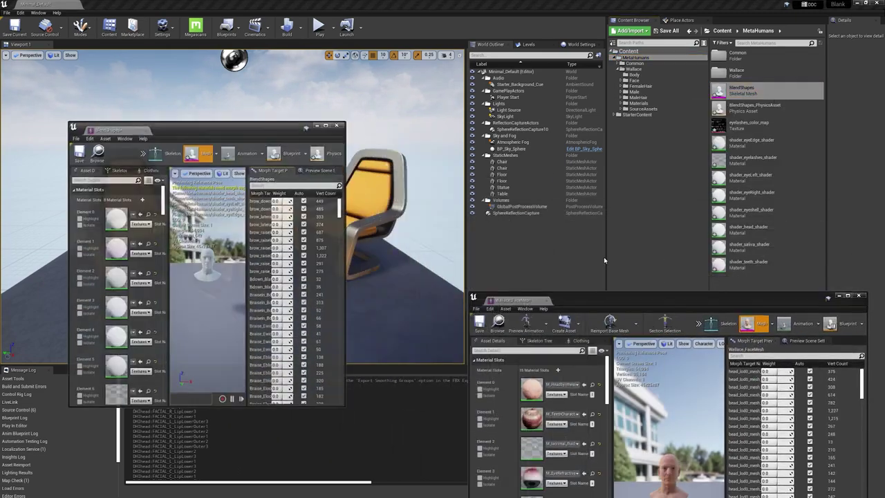
drag(628, 300, 612, 57)
right_drag(398, 200, 443, 201)
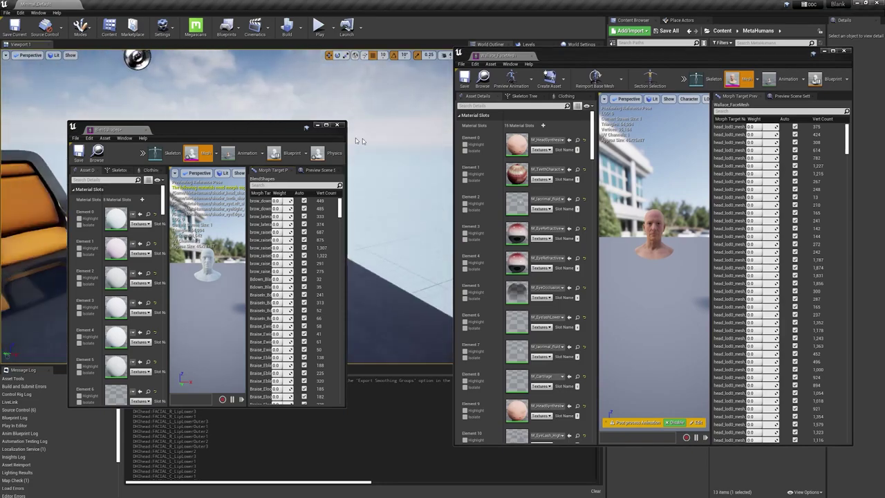
drag(346, 277, 443, 276)
drag(70, 123, 1, 42)
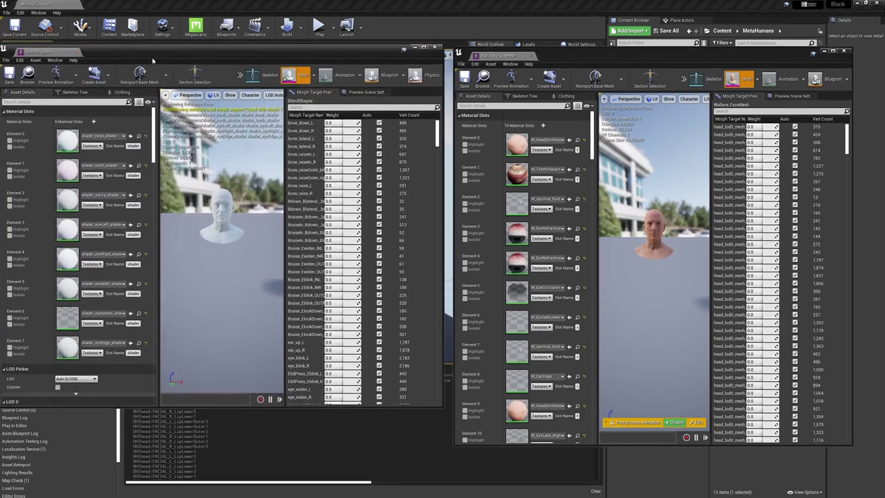
Step: Align the two mesh editors and copy M_HeadSynthesized and M_TeethCharacterCreator_Inst from Wallace_FaceMesh onto BlendShapes material elements 0 and 1
drag(164, 55, 169, 66)
drag(573, 54, 573, 62)
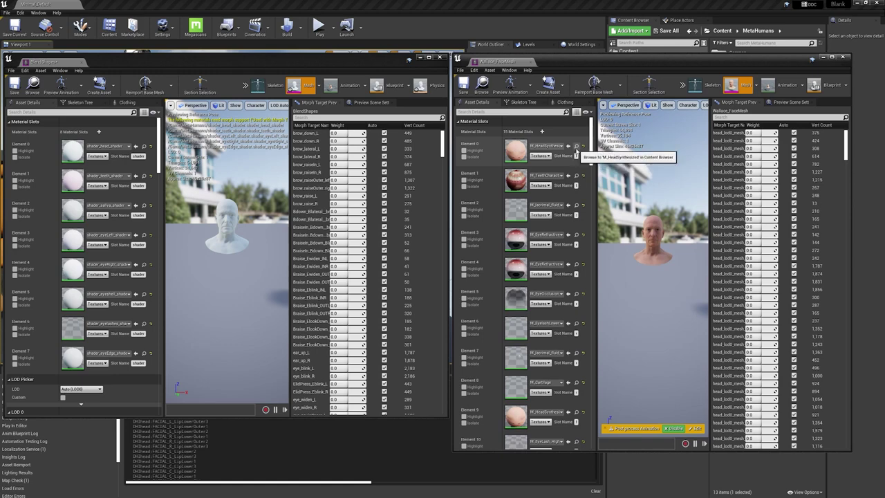
click(576, 146)
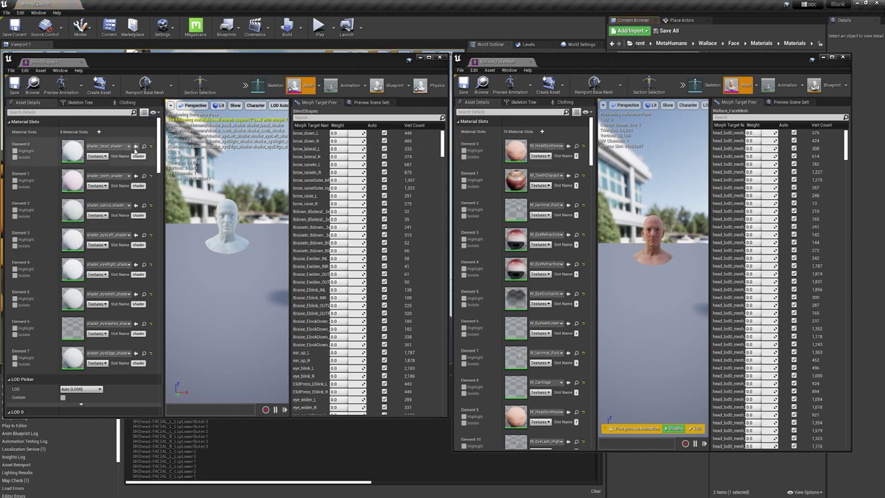
click(136, 146)
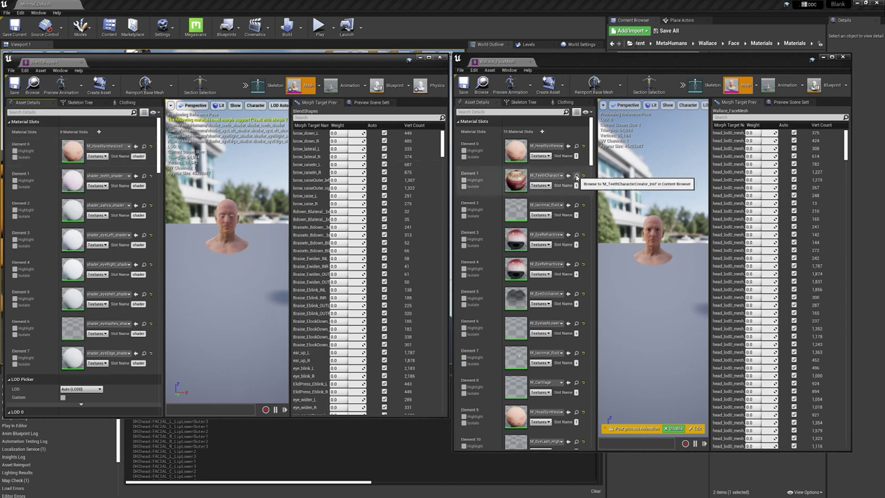
click(583, 176)
click(135, 176)
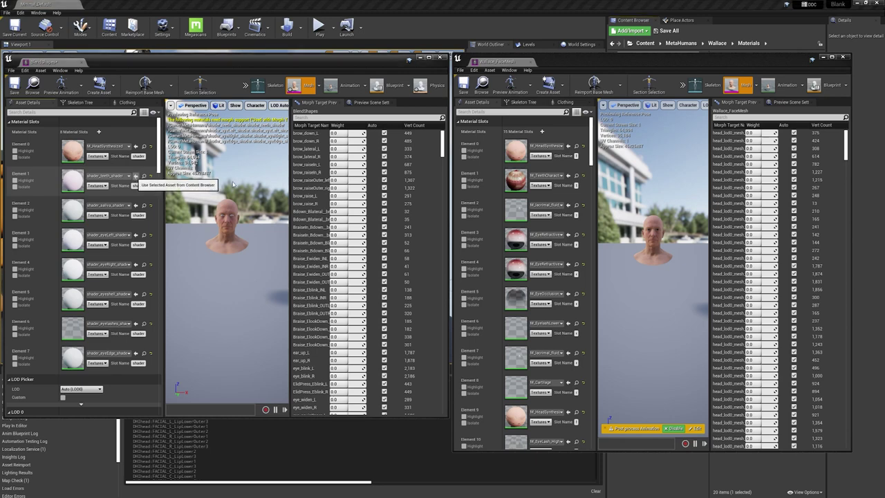
Step: Assign Wallace_FaceMesh's lacrimal fluid and two M_EyeRefractive materials to BlendShapes material elements 2, 3 and 4
click(576, 205)
click(136, 206)
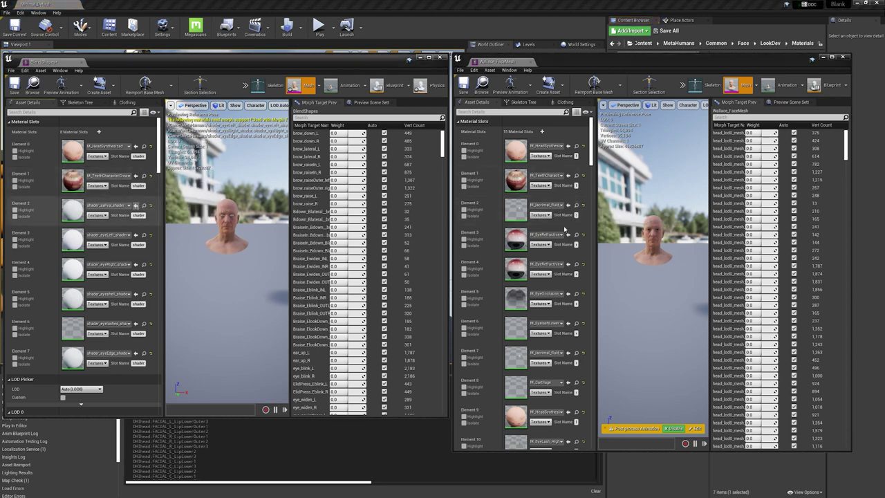
click(577, 235)
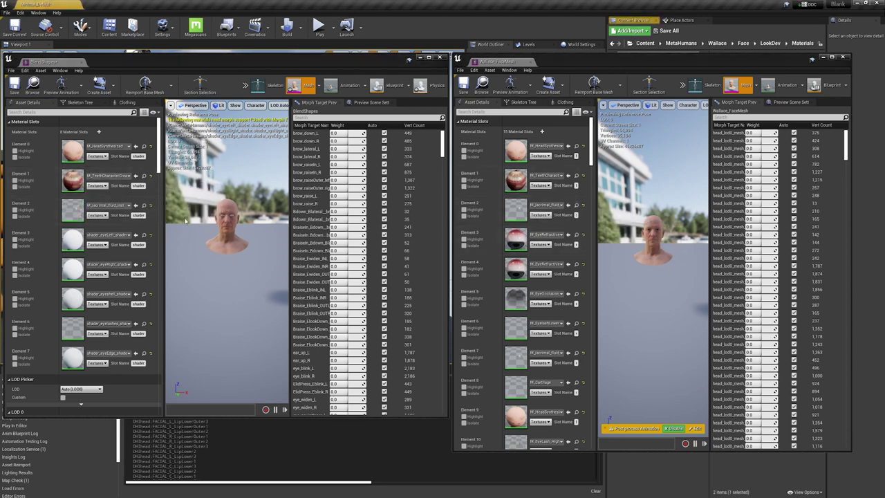
click(136, 236)
click(577, 264)
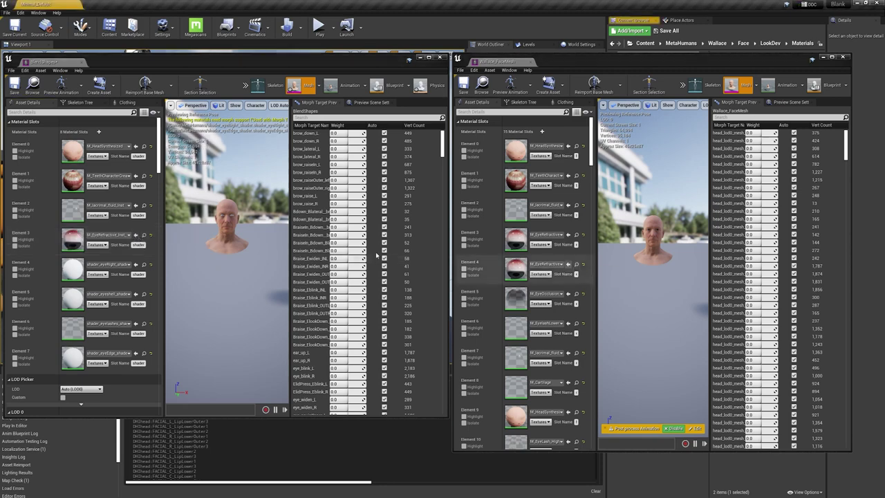
click(136, 265)
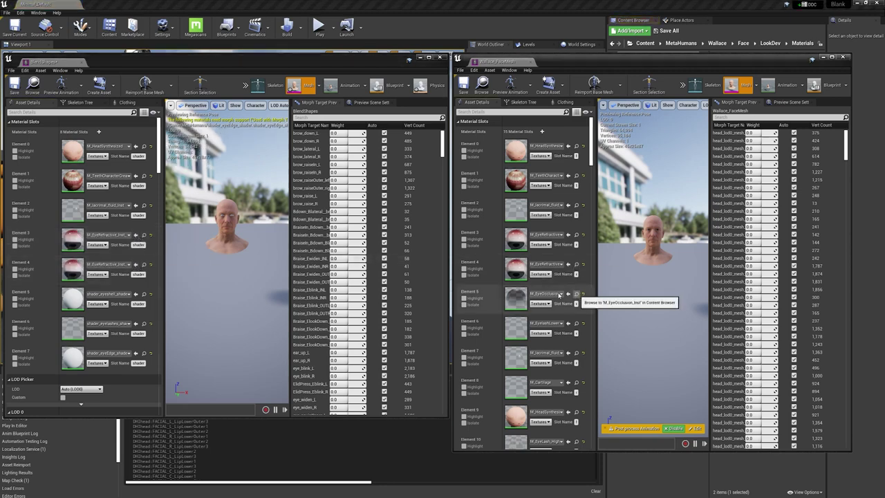
Step: Assign M_EyeOcclusion_Inst, M_EyelashLowerLODs_Inst and the lacrimal fluid material to BlendShapes elements 5, 6 and 7, and inspect the textured head
click(577, 294)
click(136, 294)
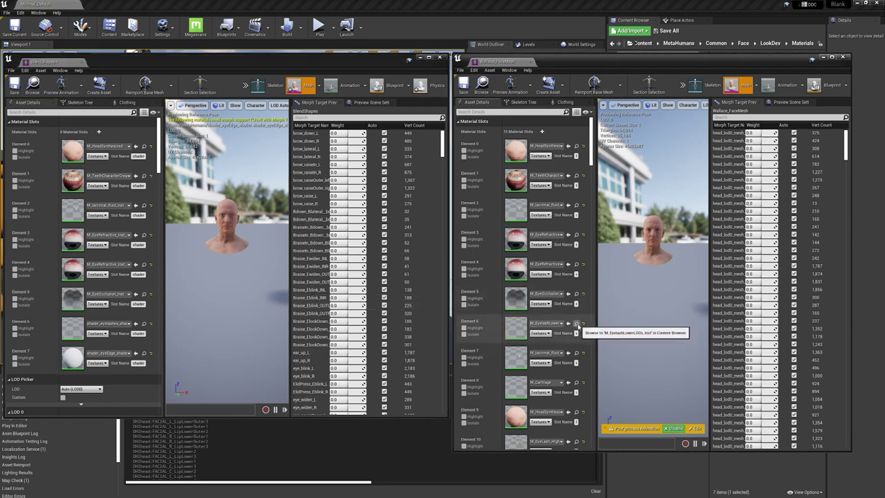
click(578, 324)
click(136, 323)
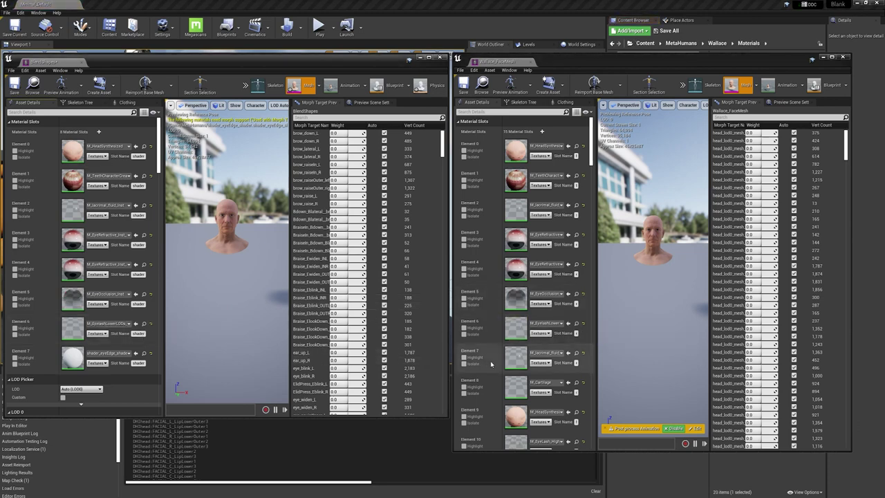
click(576, 353)
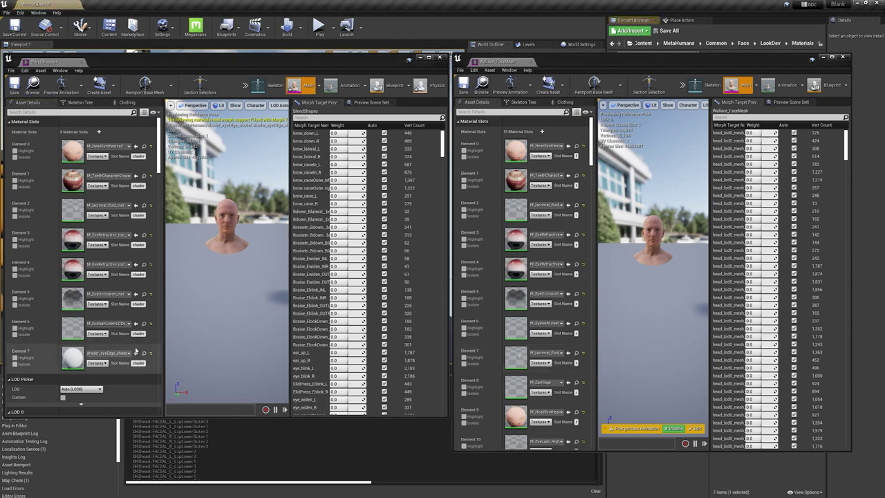
click(137, 355)
right_drag(187, 263, 231, 238)
drag(228, 263, 238, 225)
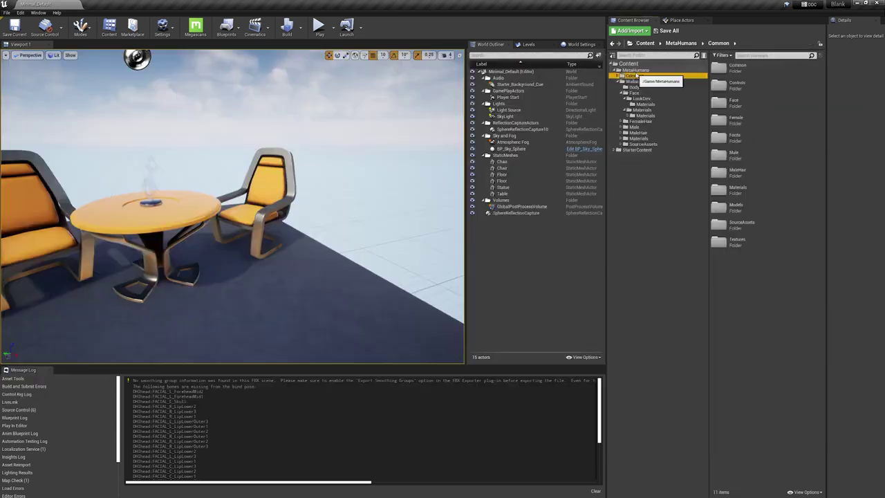
Step: Open the BP_Wallace blueprint from MetaHumans/Wallace in a maximized editor and show the character's face in its 3D preview
click(632, 82)
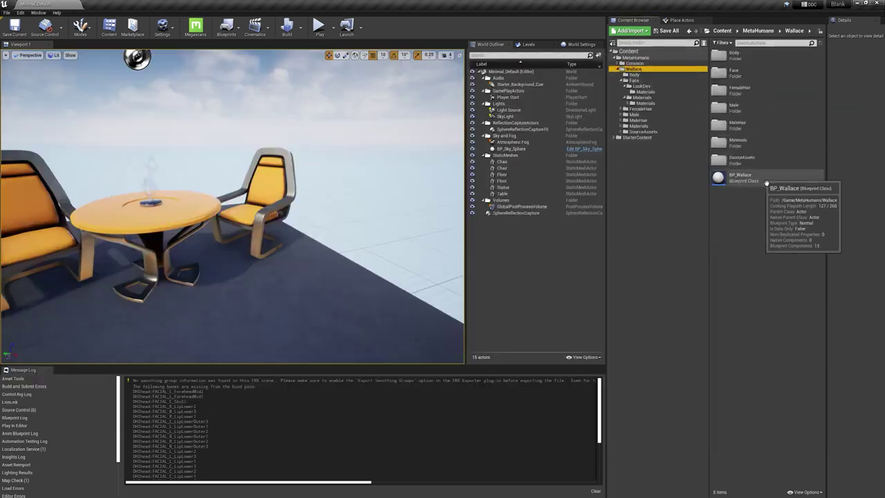
click(767, 182)
double_click(745, 180)
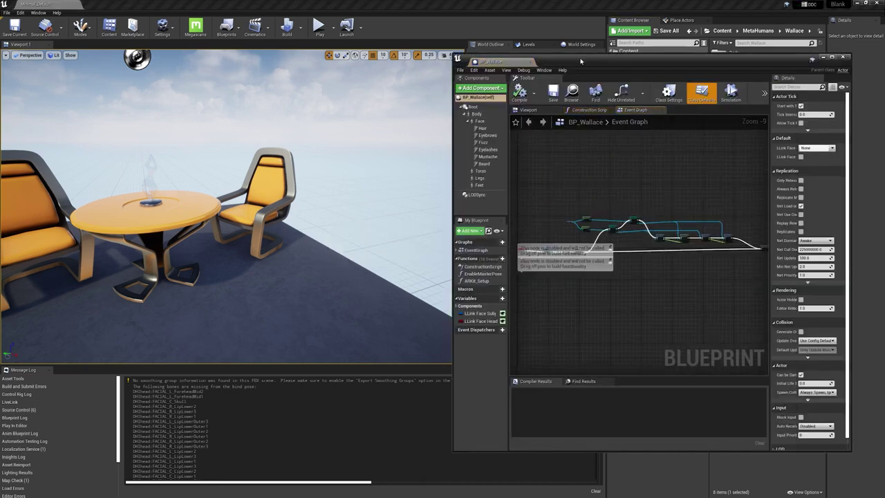
double_click(581, 61)
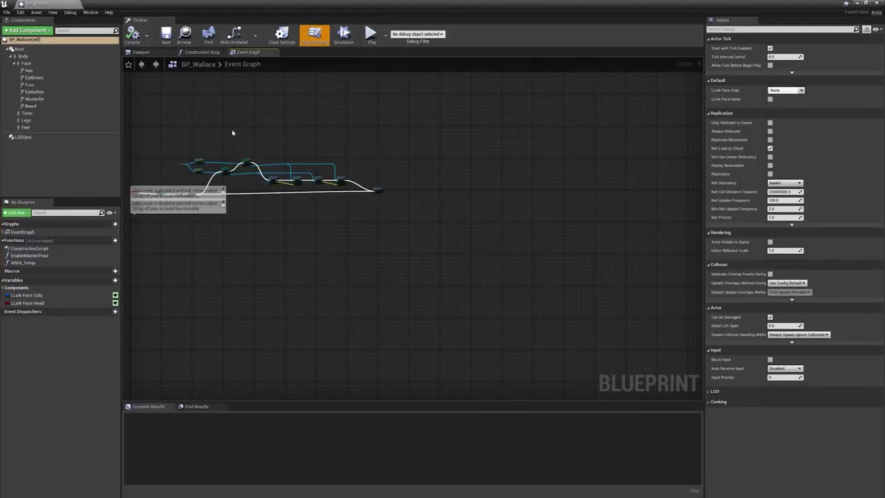
click(141, 53)
right_drag(415, 229, 415, 208)
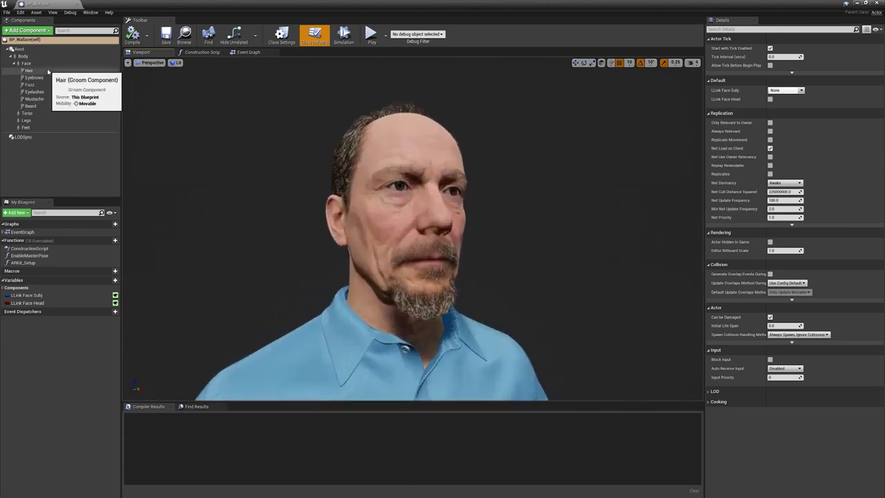
Step: Replace the Face component's skeletal mesh in BP_Wallace with BlendShapes, searching the mesh list for "blend"
click(26, 63)
click(826, 209)
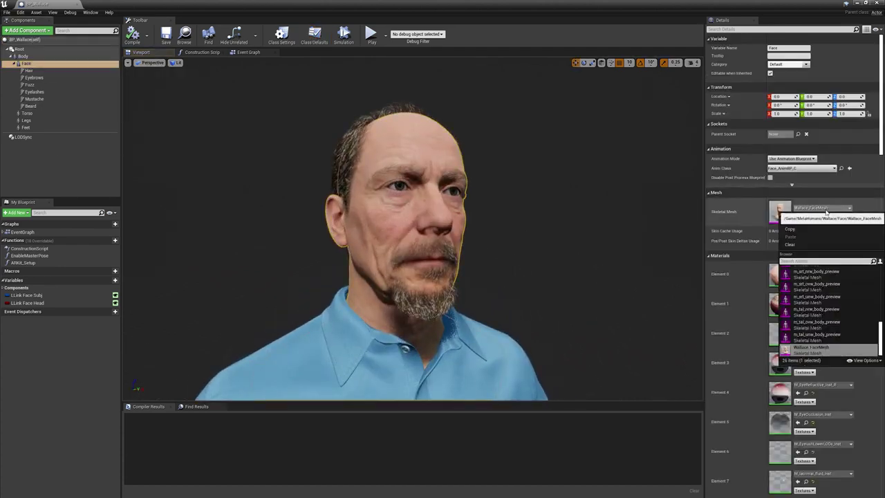
text(blend)
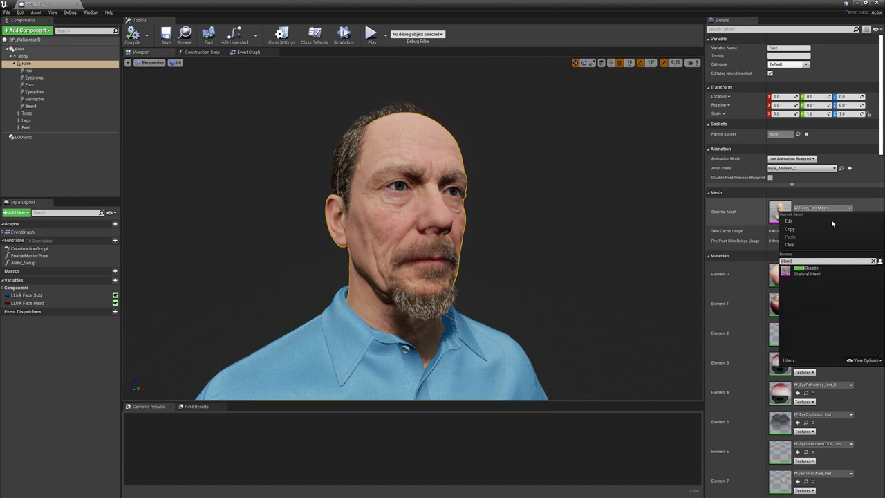
click(795, 271)
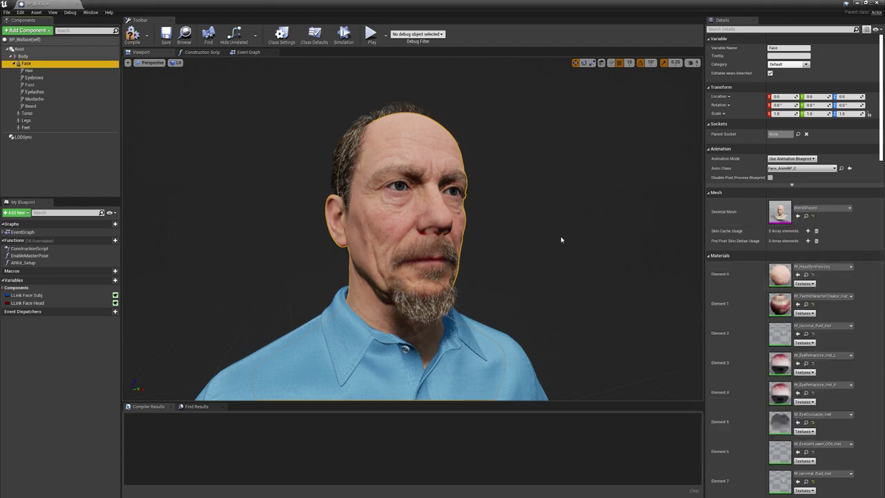